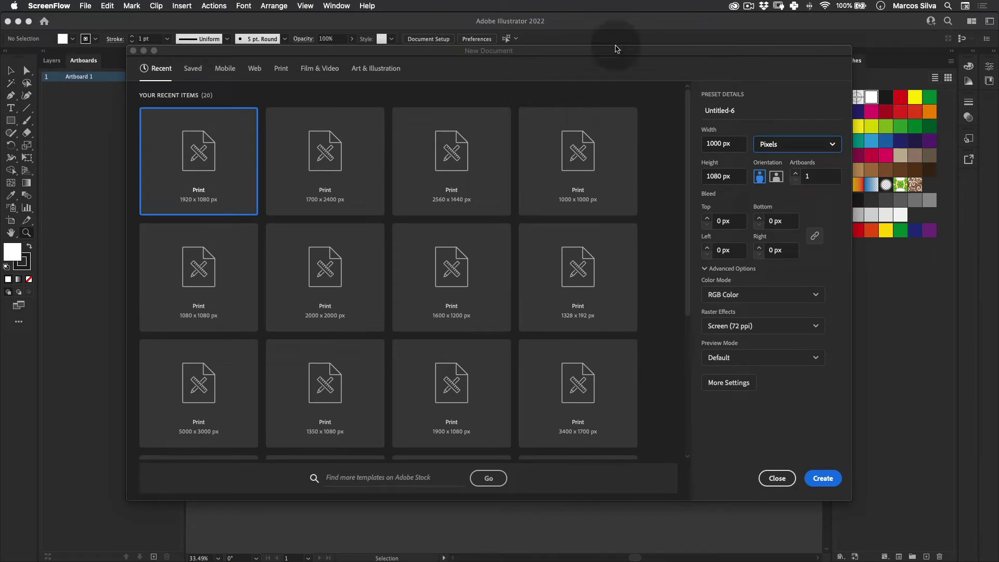
Begin entering a 1000 px height in the New Document settings, with width at 1000 px
{"action": "left_click_drag", "start_coordinate": [712, 50], "coordinate": [684, 55]}
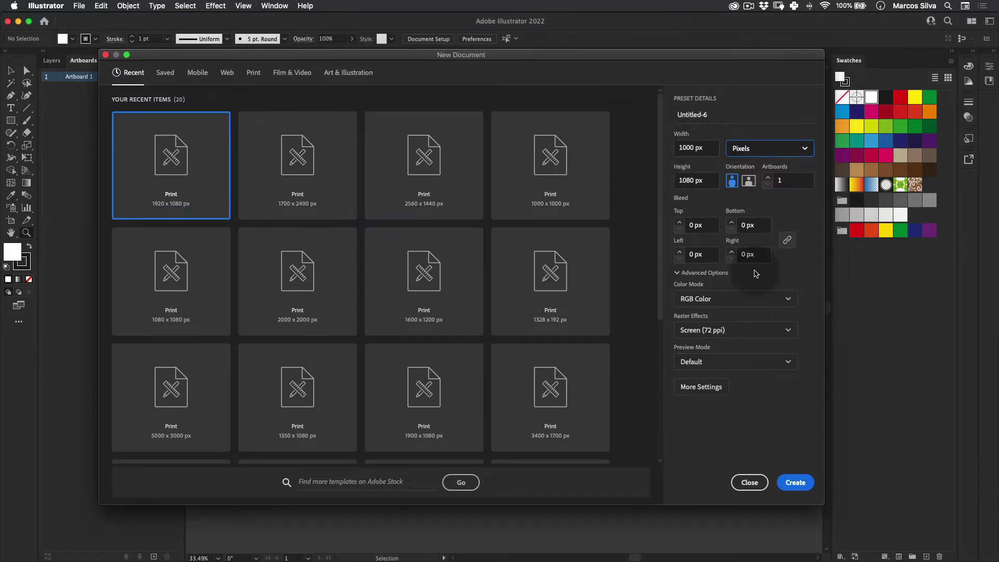
{"action": "left_click", "coordinate": [708, 186]}
{"action": "type", "text": "100"}
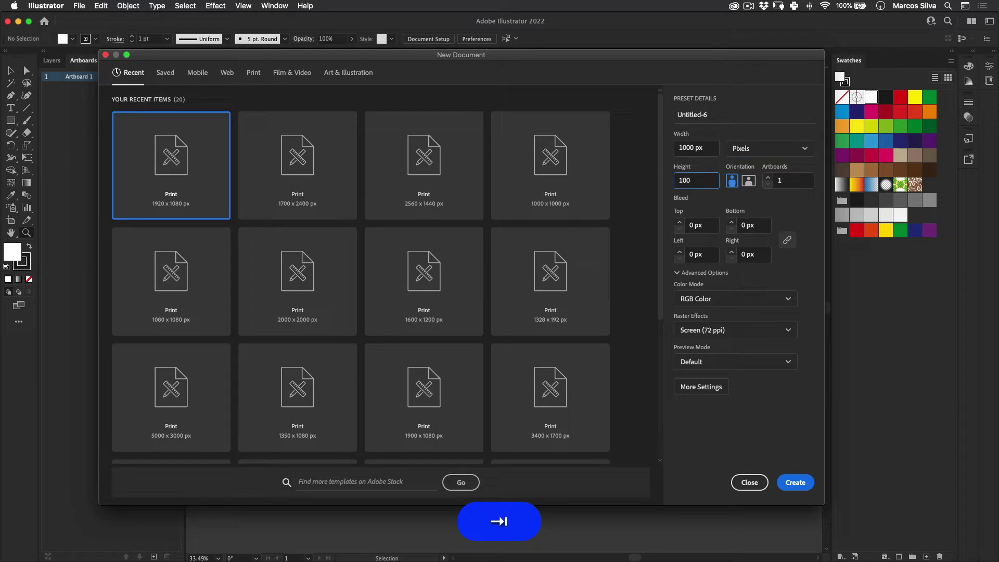
{"action": "key", "text": "Tab"}
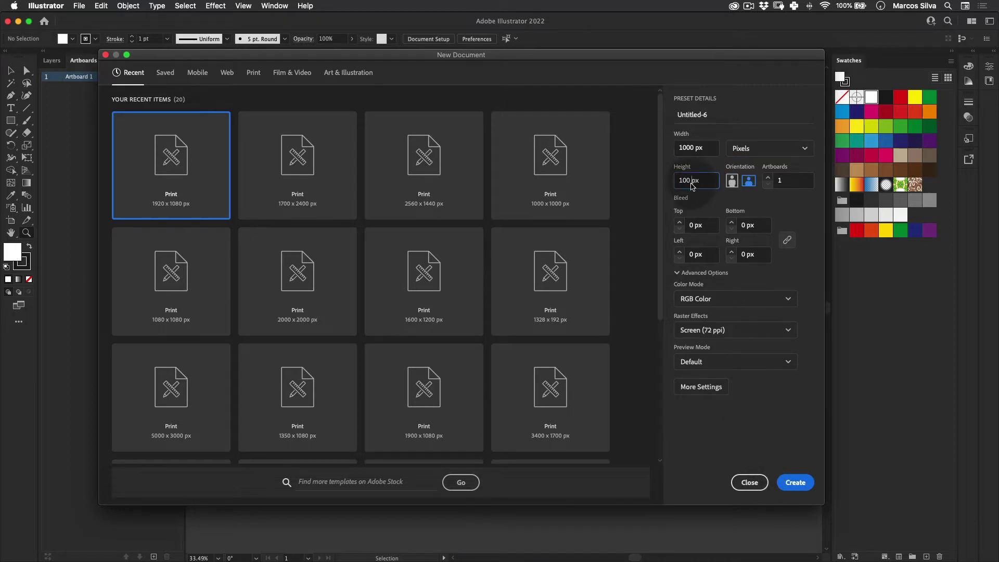
{"action": "key", "text": "BackSpace"}
Create the 1000 × 1000 px document and zoom out to see the whole artboard
{"action": "type", "text": "0"}
{"action": "key", "text": "Return"}
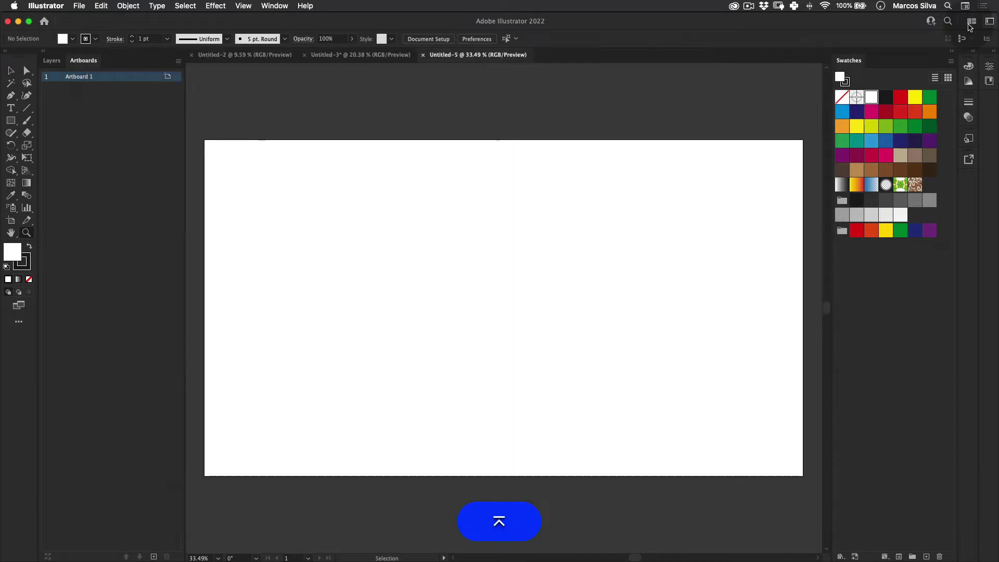
{"action": "key", "text": "z"}
{"action": "left_click_drag", "start_coordinate": [442, 248], "coordinate": [417, 256]}
{"action": "key", "text": "space"}
Place point text reading 'A' on the artboard
{"action": "left_click", "coordinate": [10, 108]}
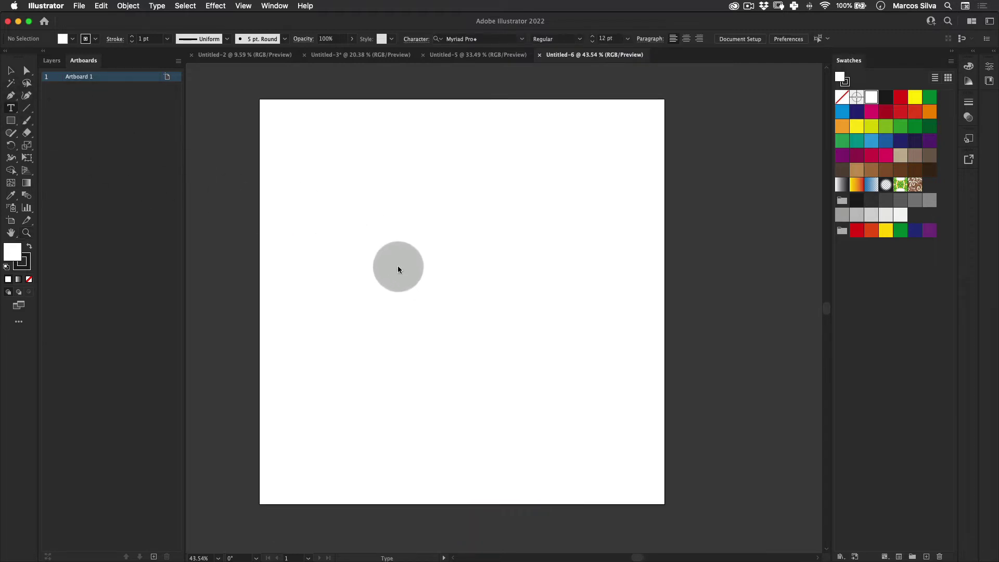
{"action": "left_click", "coordinate": [268, 345]}
{"action": "key", "text": "super+z"}
{"action": "left_click", "coordinate": [423, 273]}
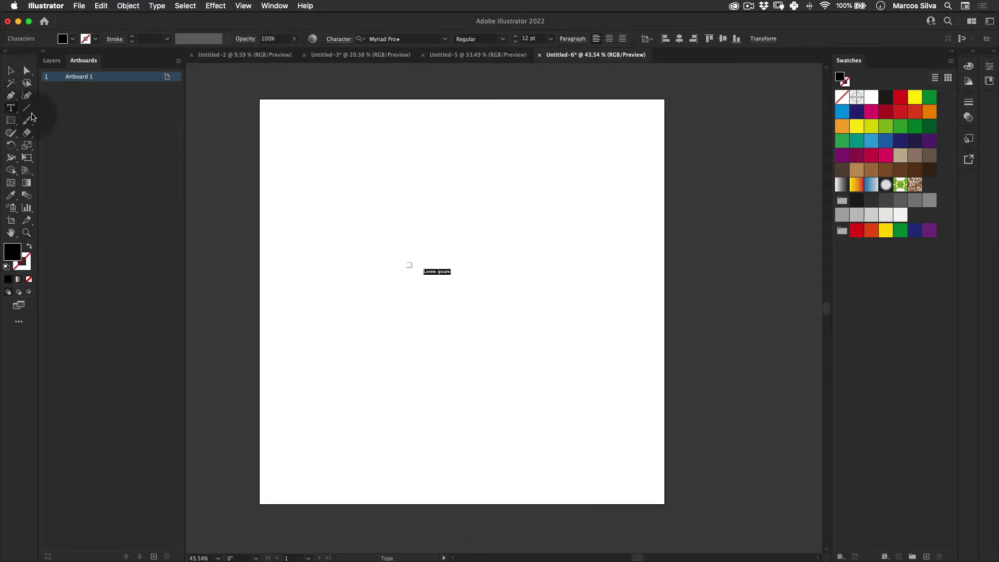
{"action": "type", "text": "A"}
{"action": "key", "text": "Escape"}
Scale the letter A up proportionally with Free Transform, undoing the stray rotation
{"action": "key", "text": "r"}
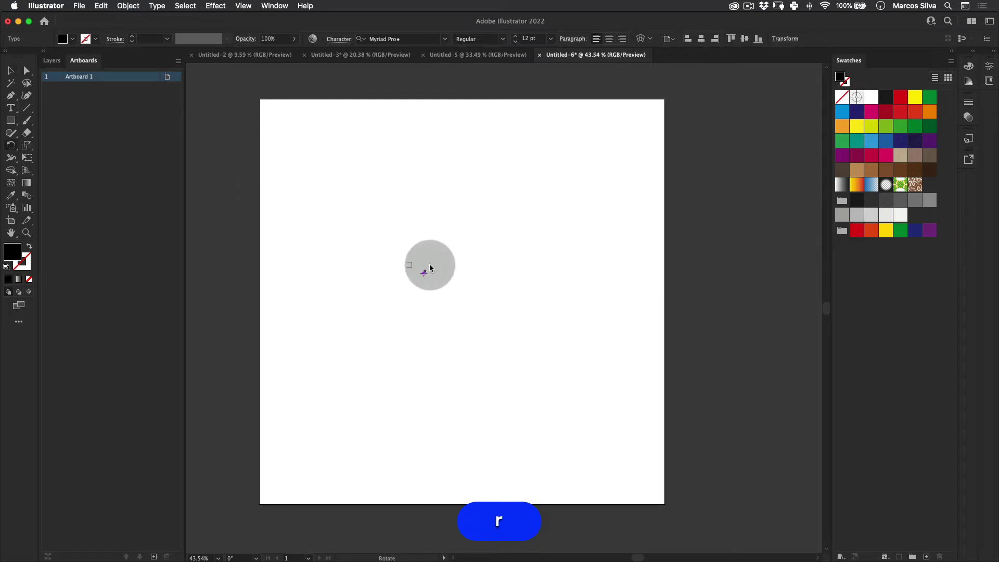
{"action": "key", "text": "e"}
{"action": "left_click_drag", "start_coordinate": [432, 263], "coordinate": [526, 219]}
{"action": "left_click_drag", "start_coordinate": [373, 290], "coordinate": [495, 281]}
{"action": "key", "text": "alt+shift+super+z"}
Set the A's font to Monument Extended Ultrabold and move it toward the artboard centre
{"action": "left_click", "coordinate": [398, 38]}
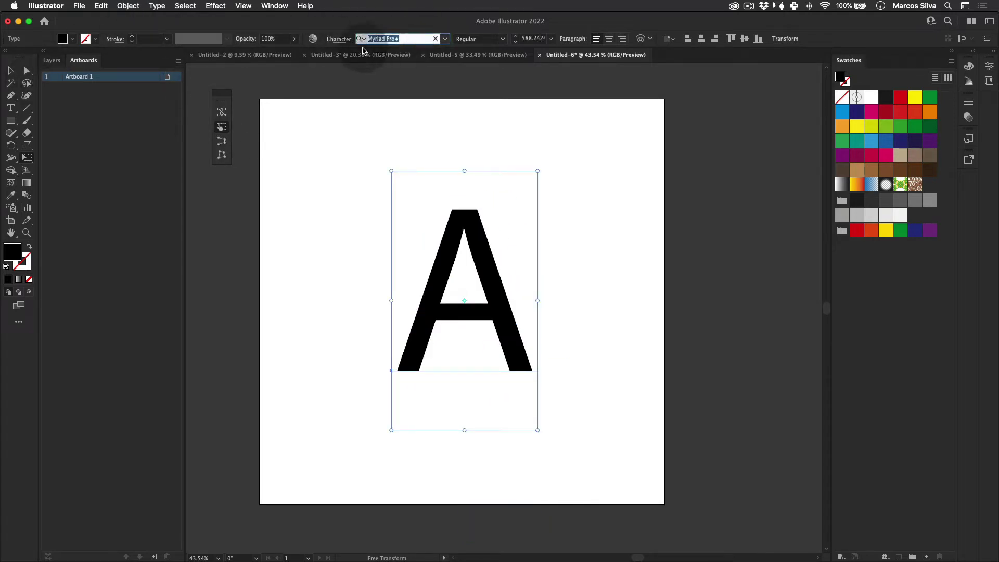
{"action": "type", "text": "mnu"}
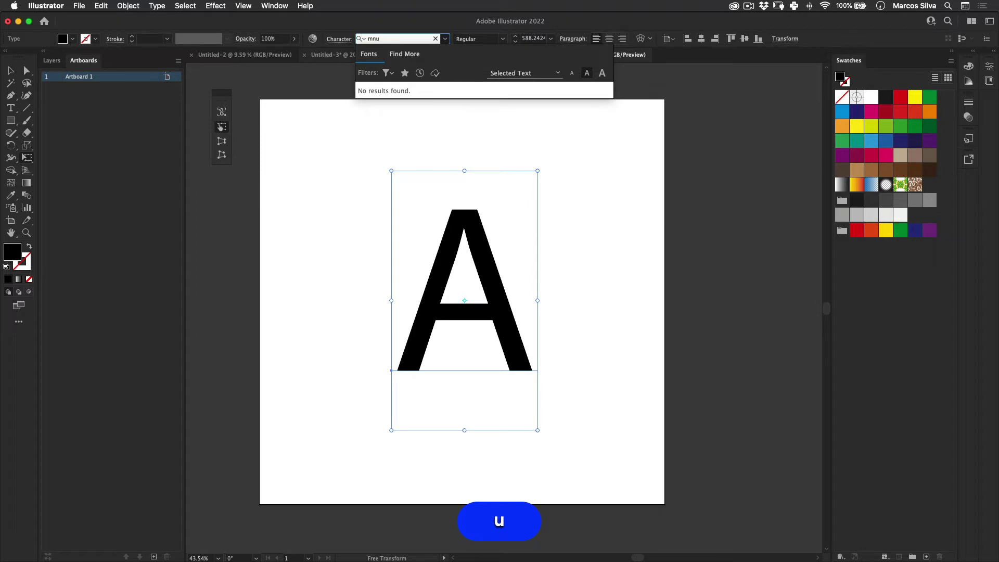
{"action": "key", "text": "BackSpace"}
{"action": "key", "text": "BackSpace"}
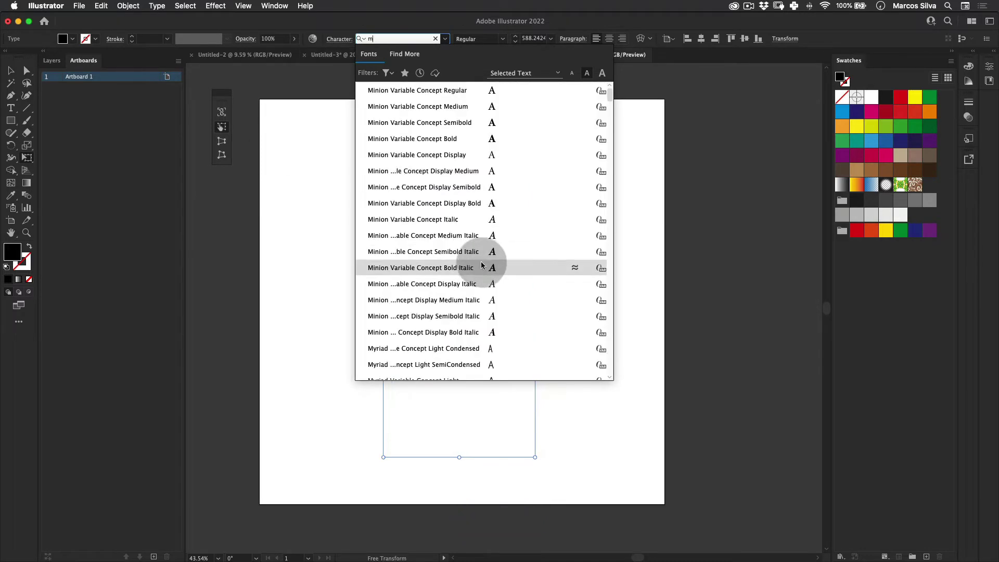
{"action": "type", "text": "onu"}
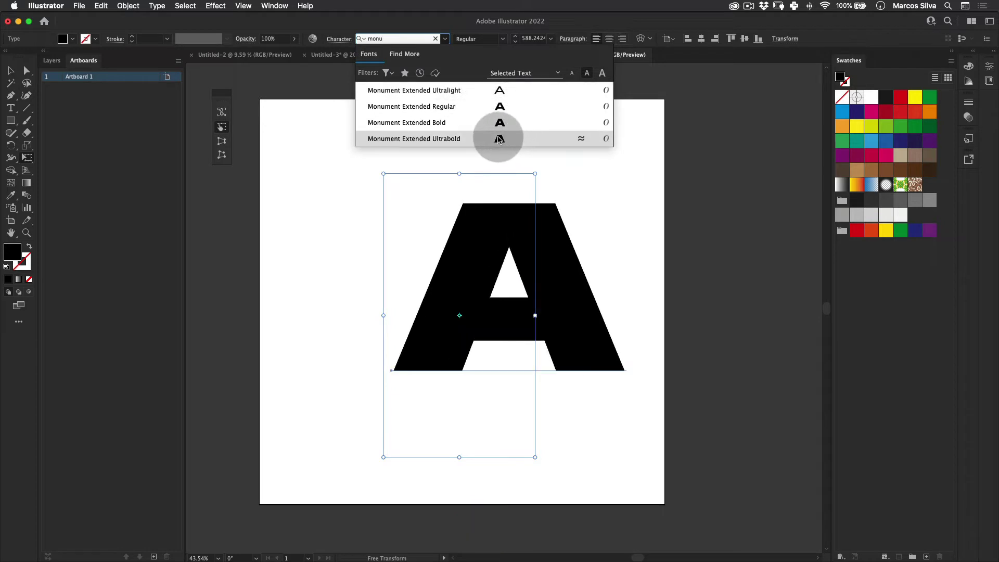
{"action": "left_click", "coordinate": [499, 140]}
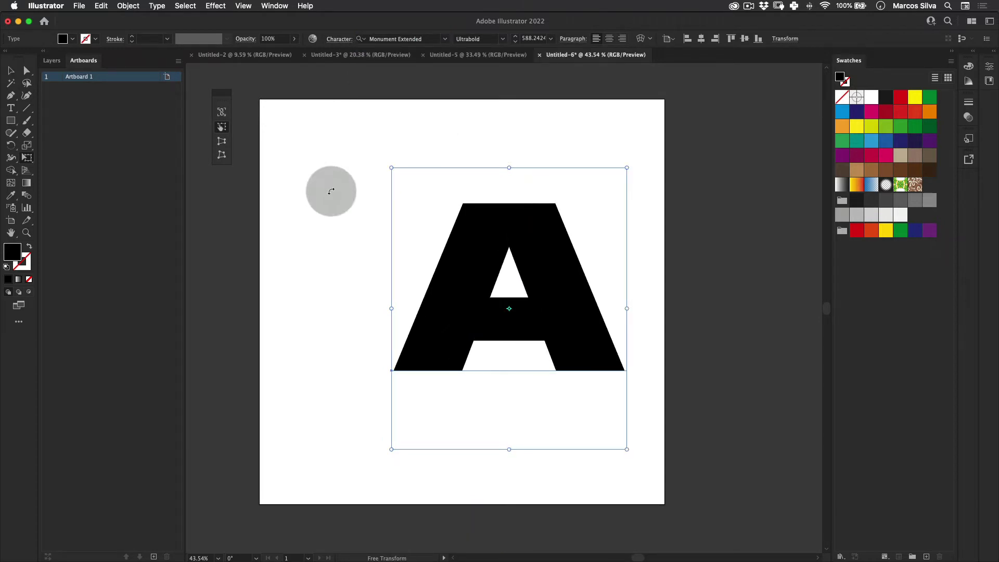
{"action": "left_click_drag", "start_coordinate": [504, 225], "coordinate": [466, 218]}
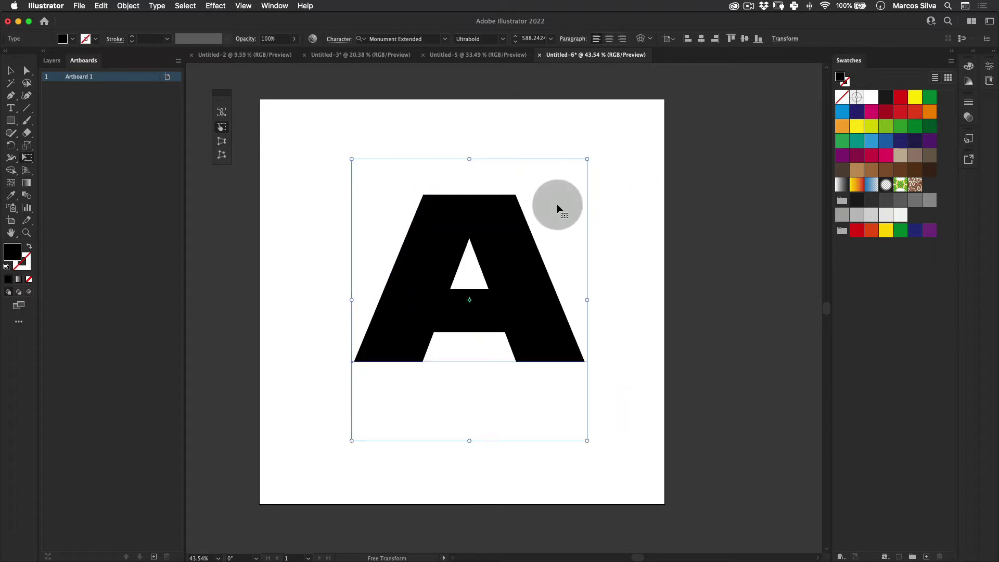
Fill the A with a light grey swatch and nudge it slightly left
{"action": "key", "text": "v"}
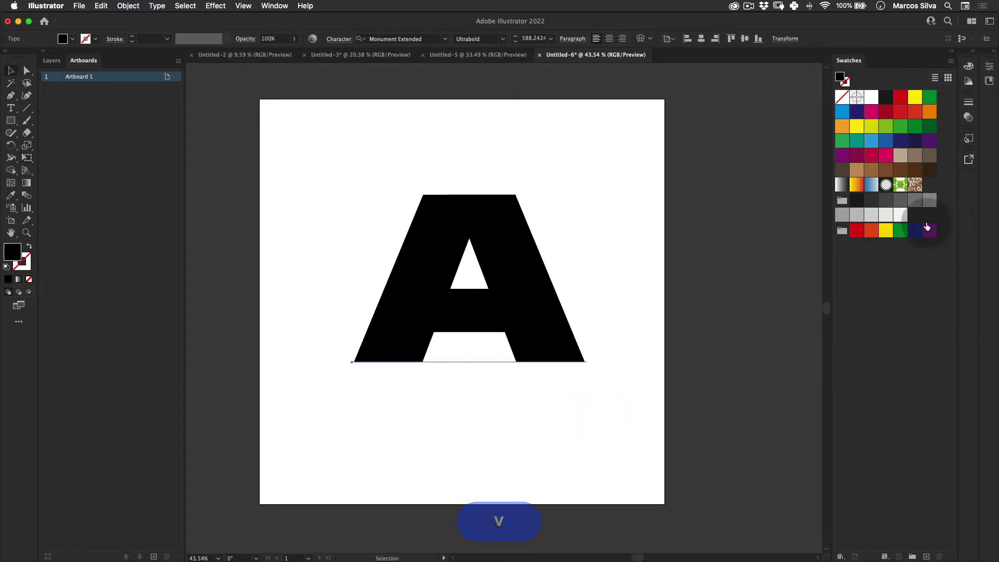
{"action": "left_click", "coordinate": [895, 217]}
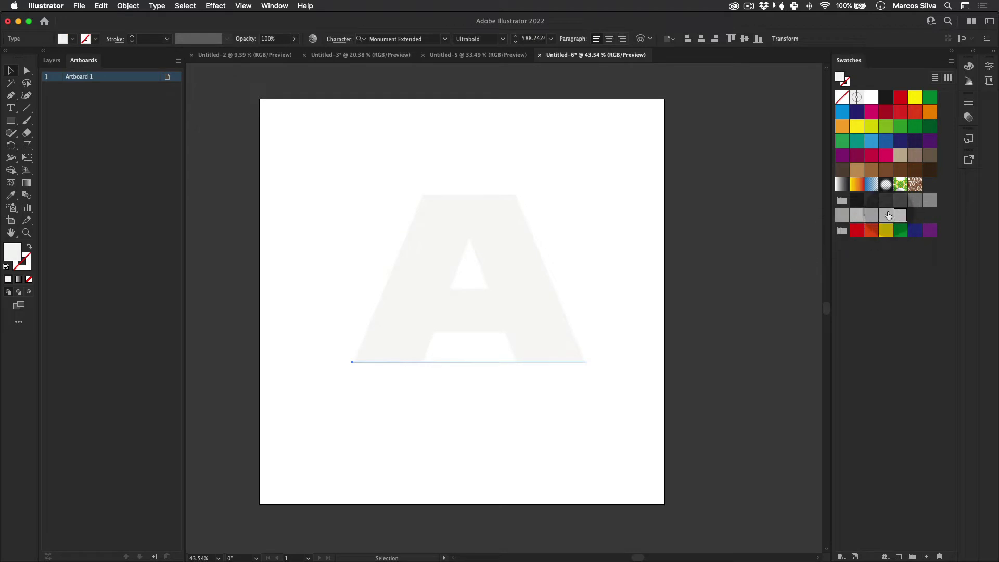
{"action": "left_click", "coordinate": [886, 214]}
{"action": "left_click_drag", "start_coordinate": [433, 244], "coordinate": [421, 272]}
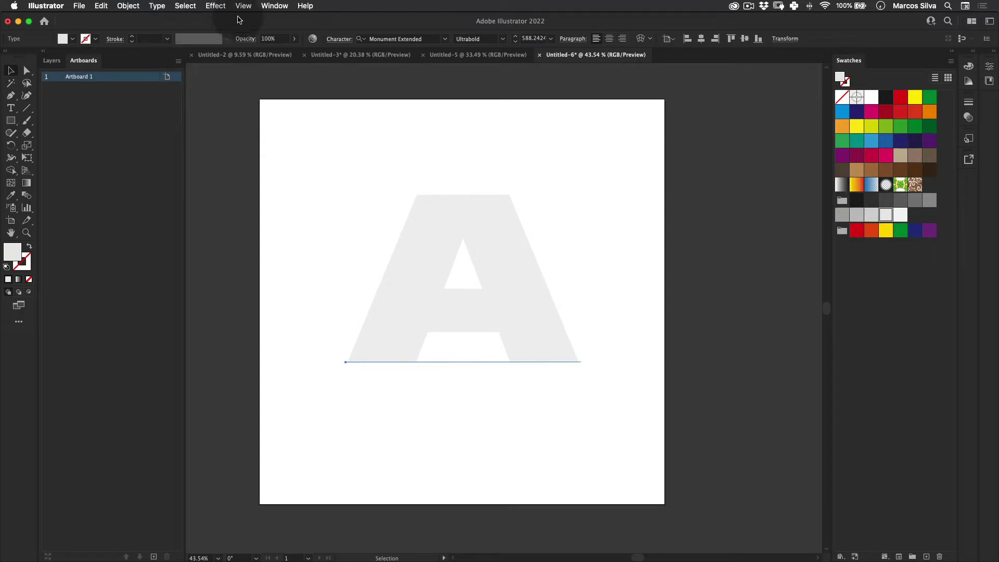
Navigate to Effect > 3D and Materials > 3D (Classic)
{"action": "key", "text": "v"}
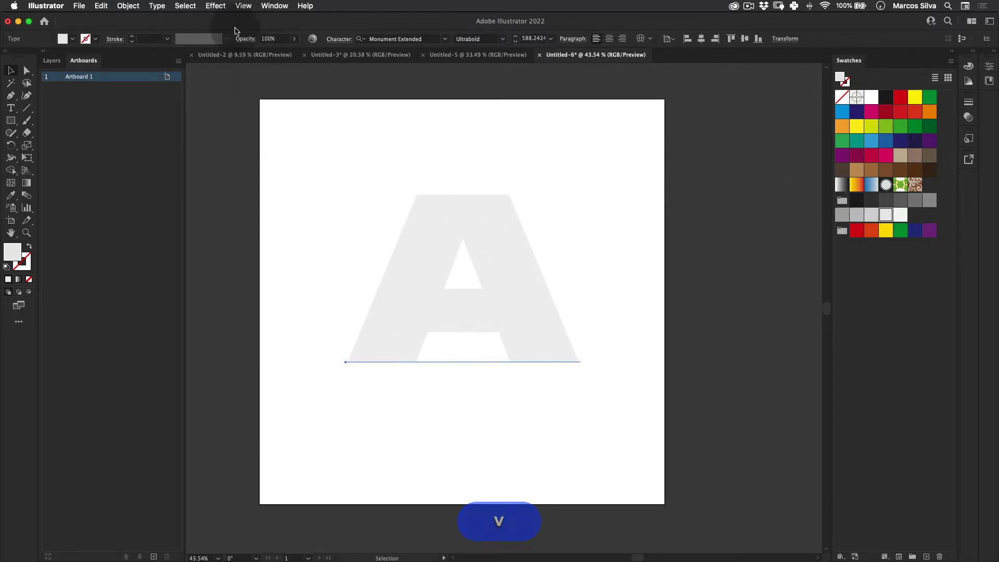
{"action": "left_click", "coordinate": [216, 6]}
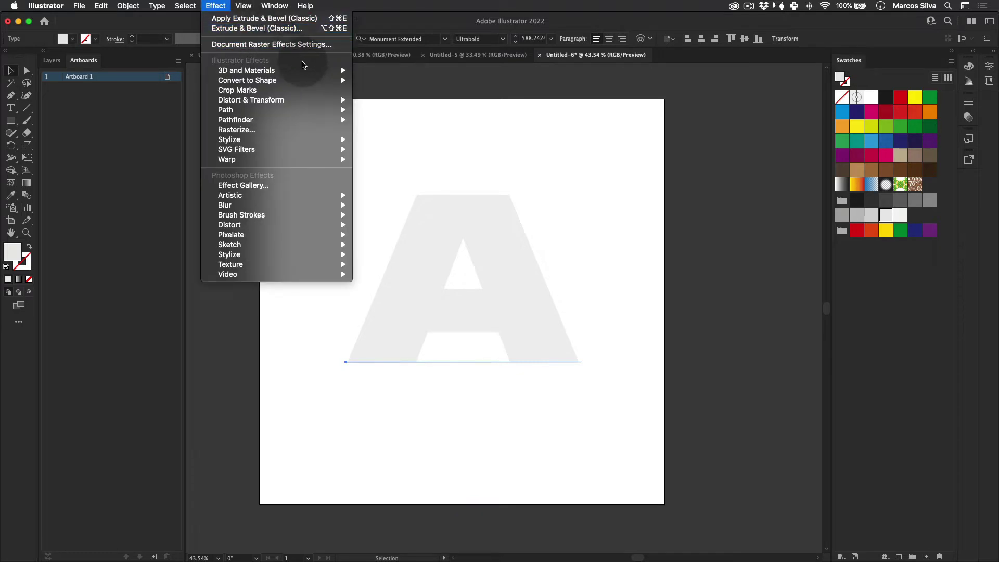
{"action": "mouse_move", "coordinate": [316, 72]}
{"action": "mouse_move", "coordinate": [411, 120]}
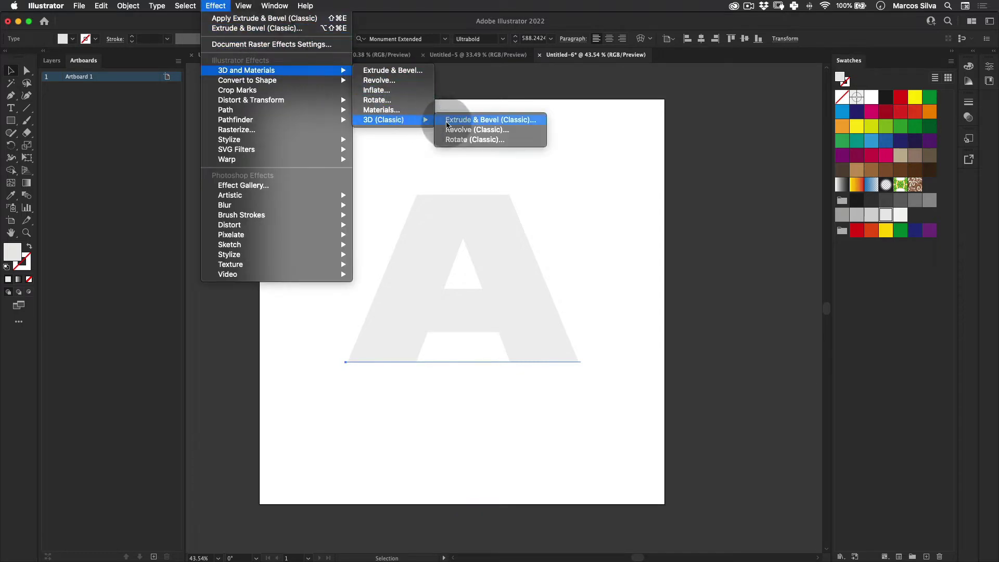
Apply classic 3D Extrude & Bevel to the A and choose the Isometric Left position
{"action": "left_click", "coordinate": [489, 121]}
{"action": "left_click_drag", "start_coordinate": [839, 165], "coordinate": [604, 83]}
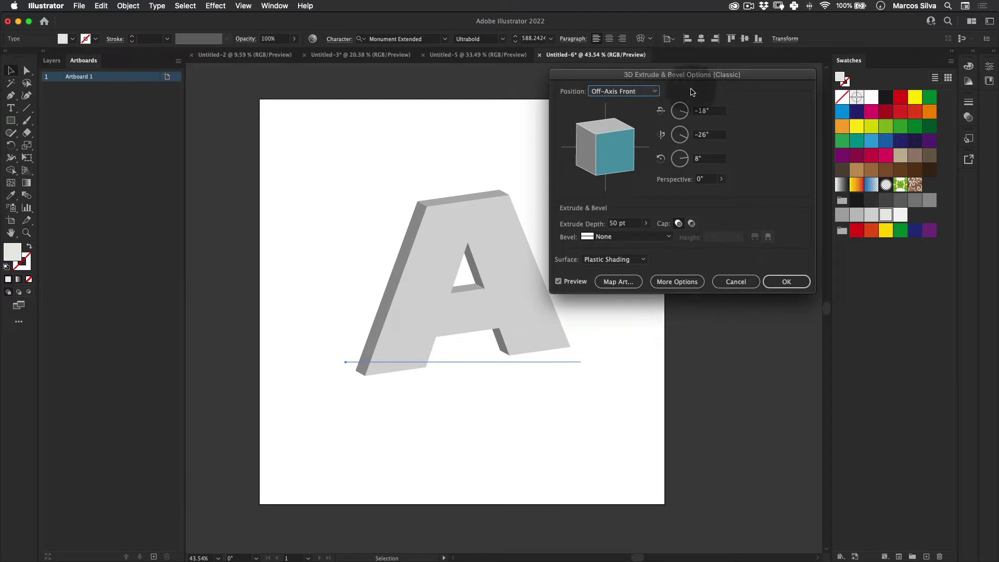
{"action": "left_click", "coordinate": [630, 92]}
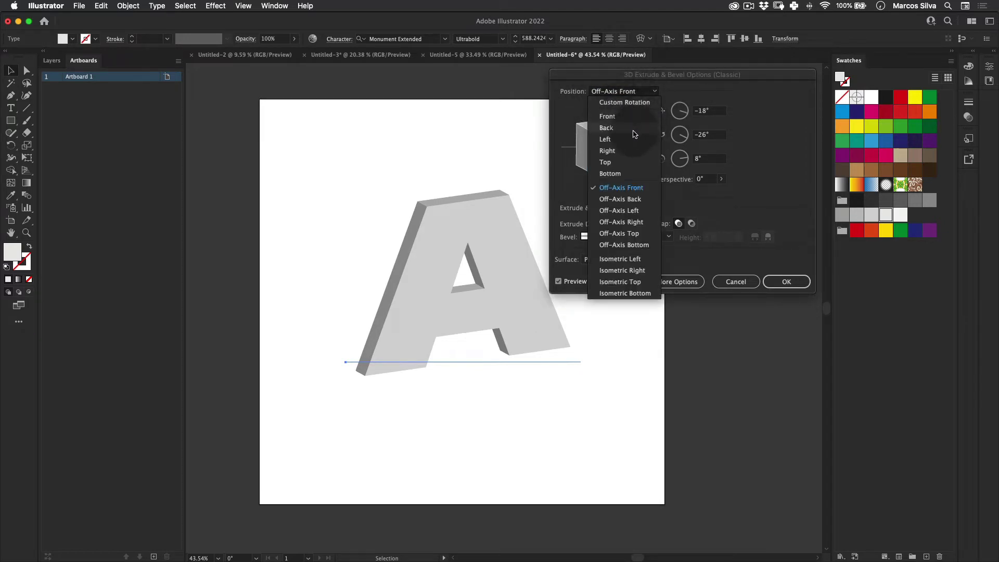
{"action": "left_click", "coordinate": [631, 92]}
{"action": "left_click", "coordinate": [632, 92]}
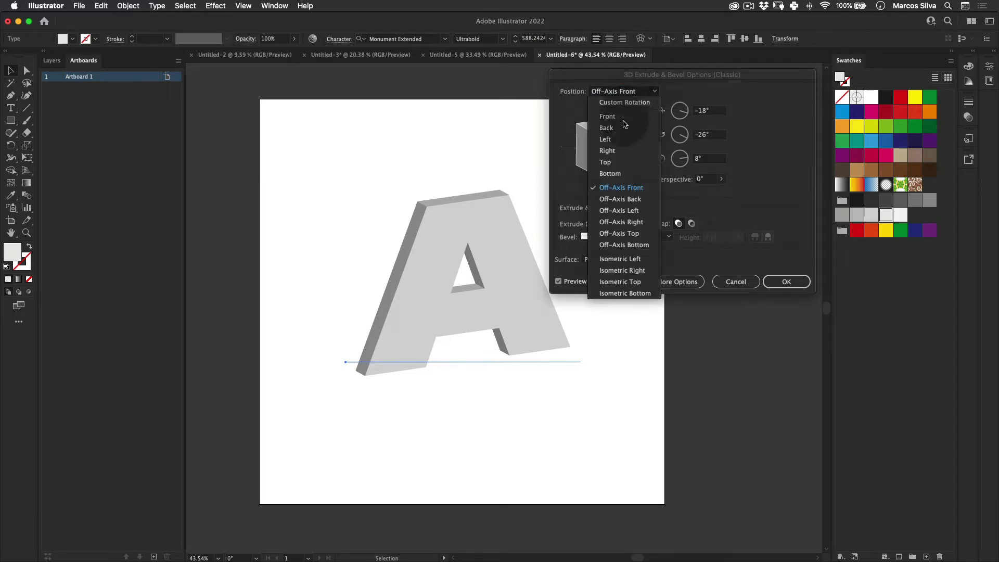
{"action": "left_click", "coordinate": [635, 260]}
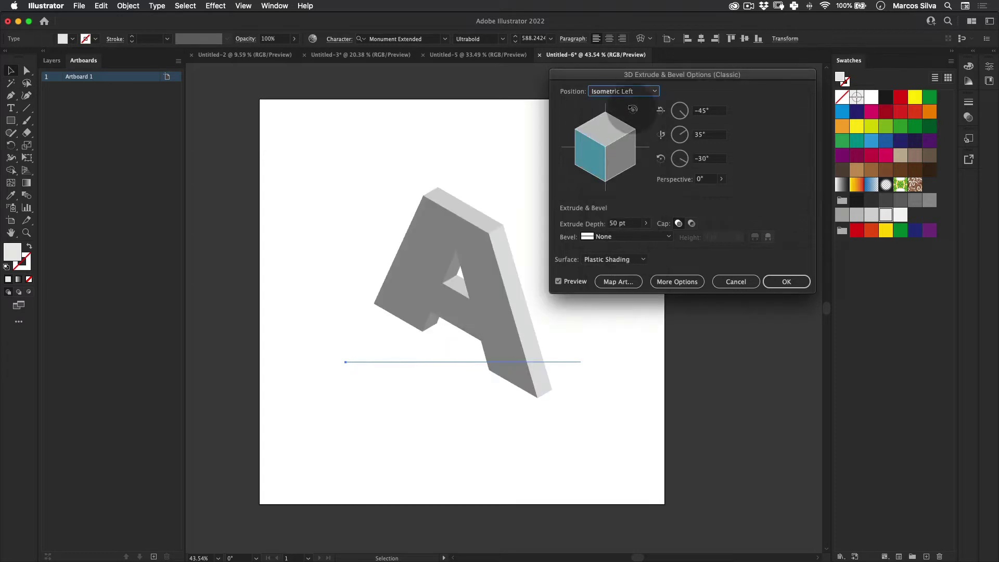
Preview the Isometric Right, Isometric Top and Isometric Bottom position presets
{"action": "left_click", "coordinate": [635, 91]}
{"action": "left_click", "coordinate": [635, 270]}
{"action": "left_click", "coordinate": [635, 91]}
{"action": "left_click", "coordinate": [621, 281]}
{"action": "left_click", "coordinate": [633, 91]}
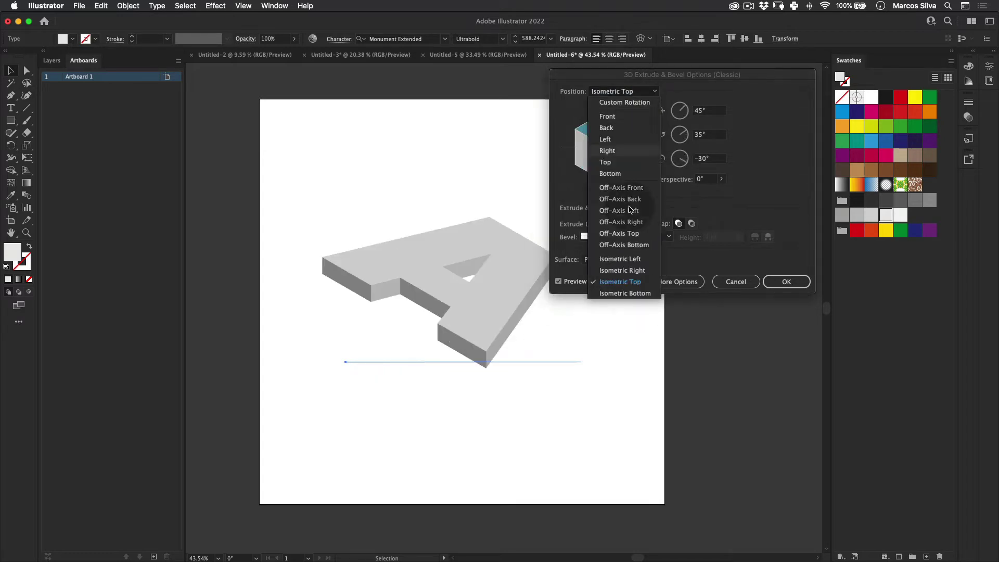
{"action": "left_click", "coordinate": [625, 293]}
{"action": "left_click", "coordinate": [633, 92]}
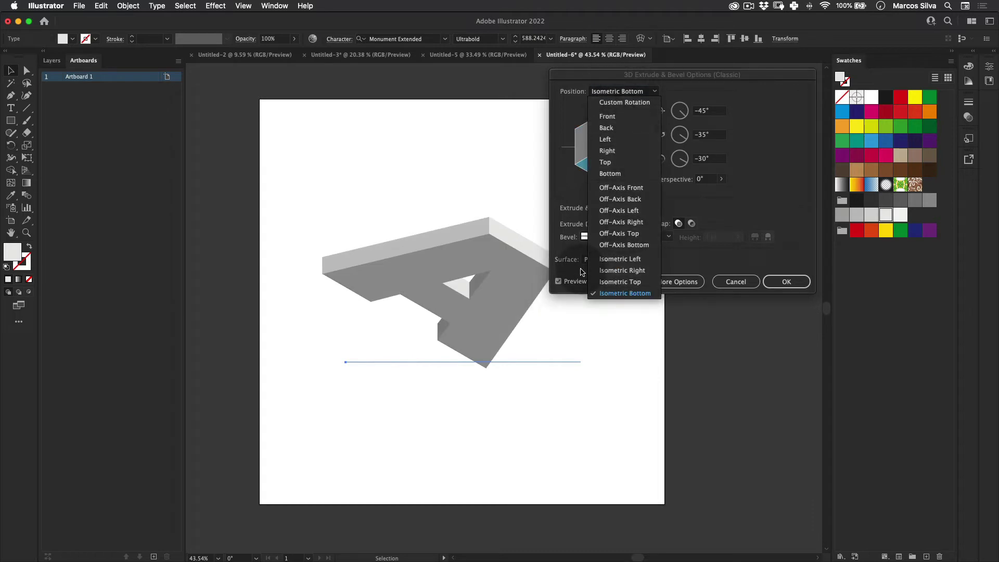
Set the position to Isometric Right with a 300 pt extrude depth
{"action": "left_click", "coordinate": [619, 259]}
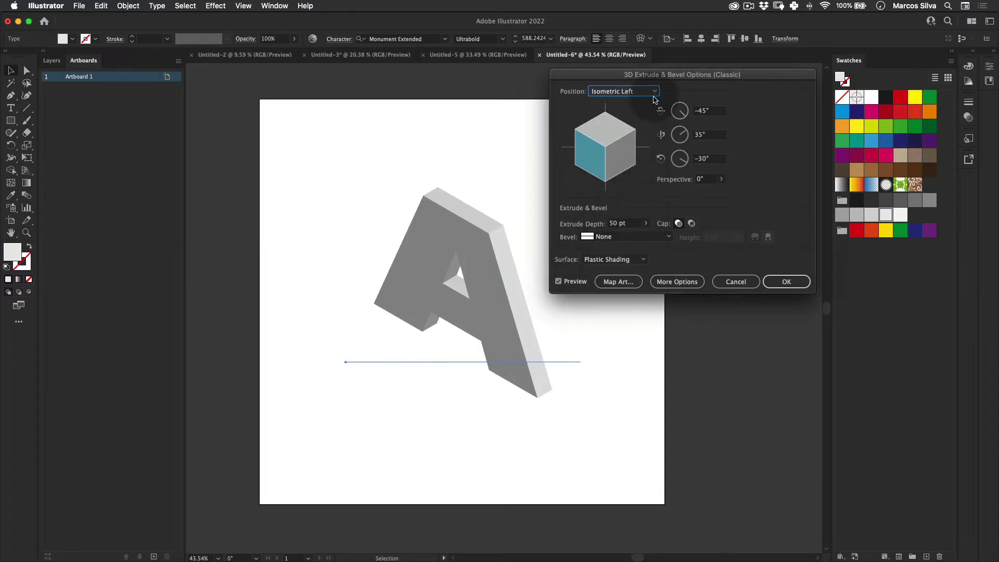
{"action": "left_click", "coordinate": [625, 91]}
{"action": "left_click", "coordinate": [622, 270]}
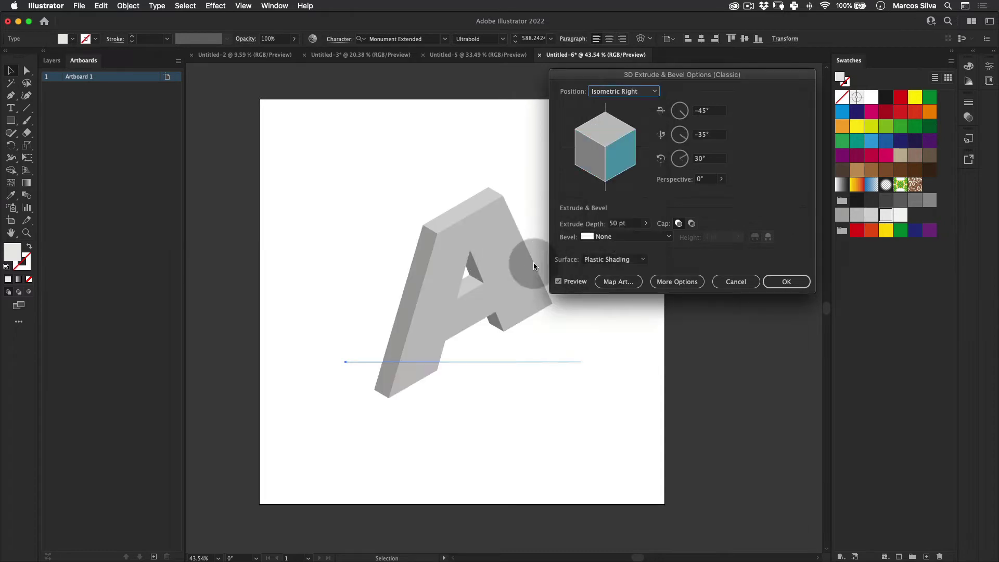
{"action": "left_click", "coordinate": [646, 224]}
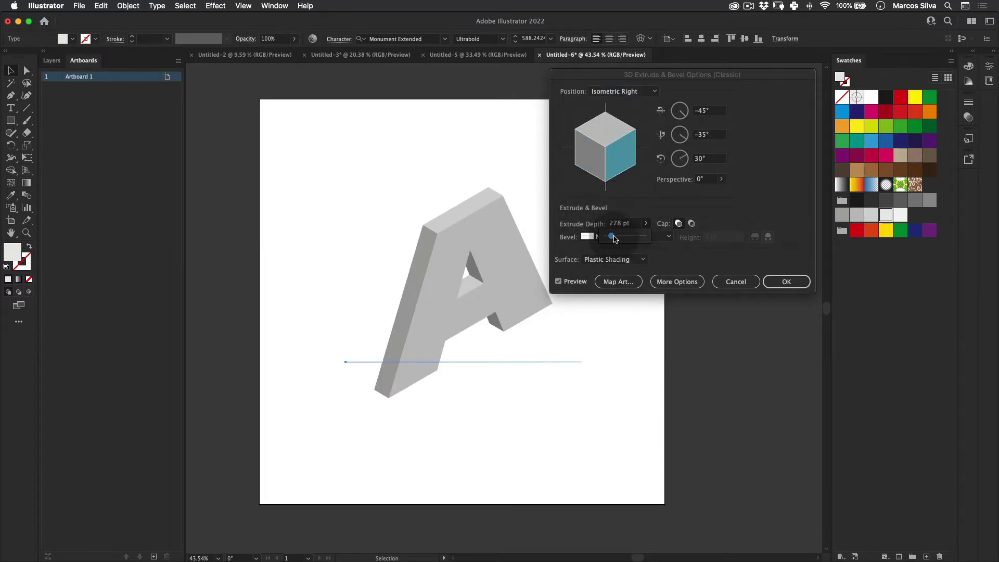
{"action": "left_click_drag", "start_coordinate": [616, 239], "coordinate": [615, 240]}
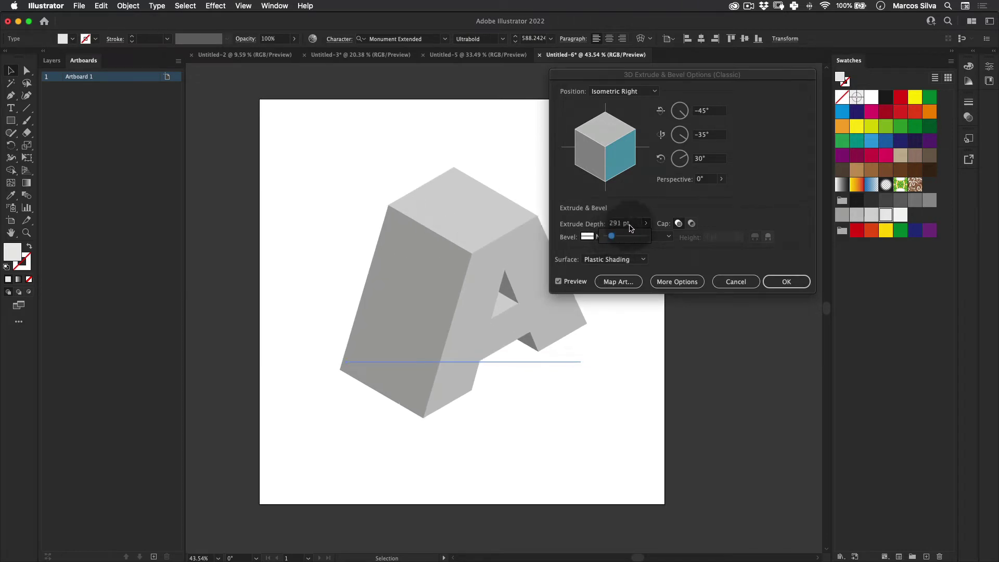
{"action": "left_click", "coordinate": [583, 221]}
{"action": "type", "text": "300"}
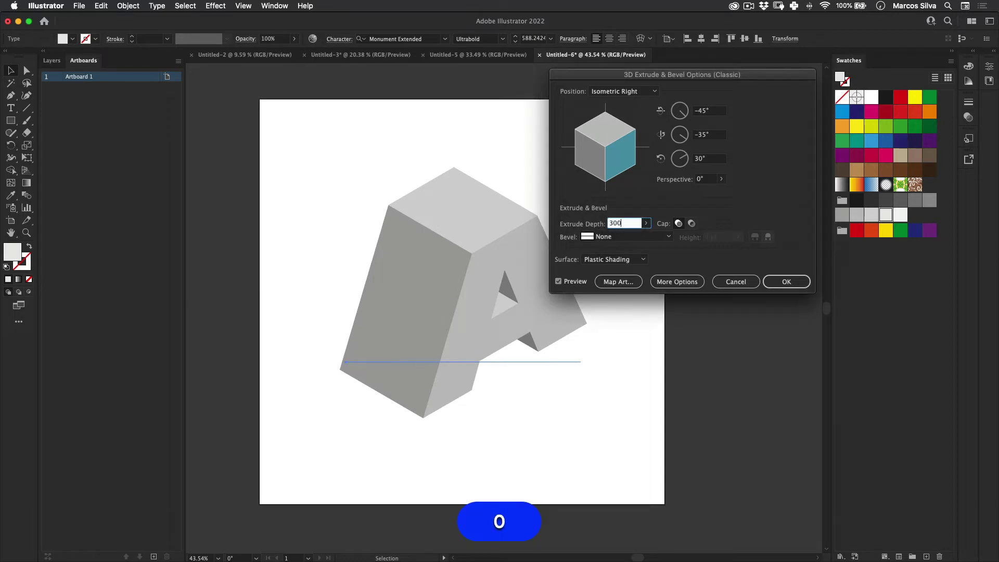
{"action": "key", "text": "Tab"}
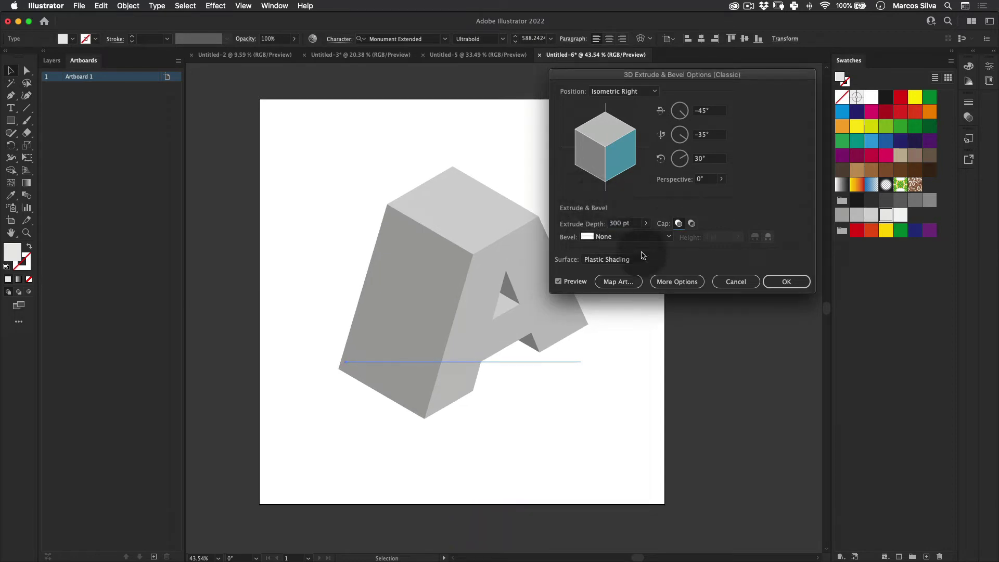
Keep Plastic Shading, expand More Options and reposition the light source
{"action": "left_click", "coordinate": [609, 260]}
{"action": "left_click", "coordinate": [585, 258]}
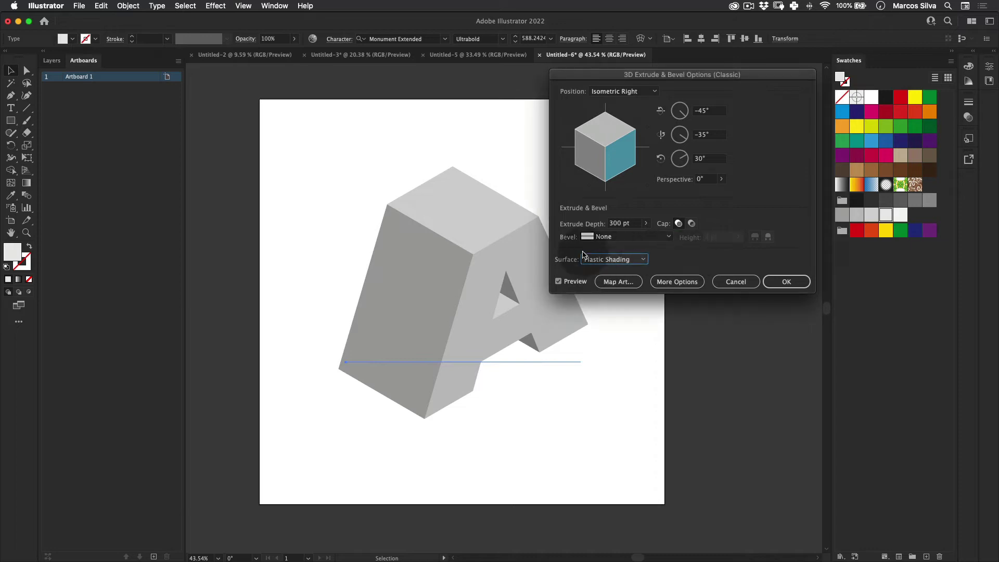
{"action": "left_click", "coordinate": [677, 282]}
{"action": "left_click_drag", "start_coordinate": [585, 284], "coordinate": [554, 297]}
Try a second light and a custom red shading colour, then revert to one light
{"action": "left_click", "coordinate": [581, 312]}
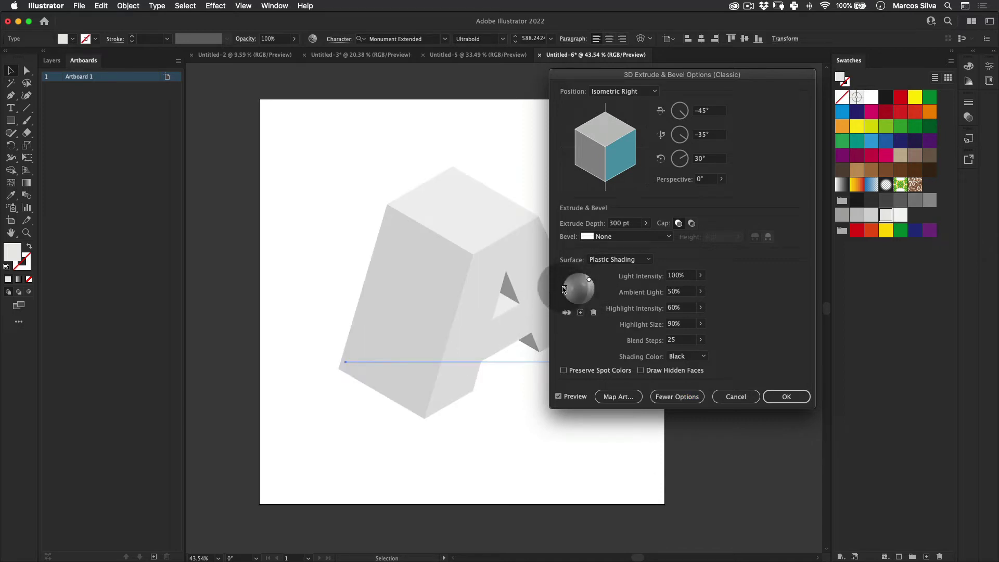
{"action": "left_click_drag", "start_coordinate": [564, 290], "coordinate": [571, 292]}
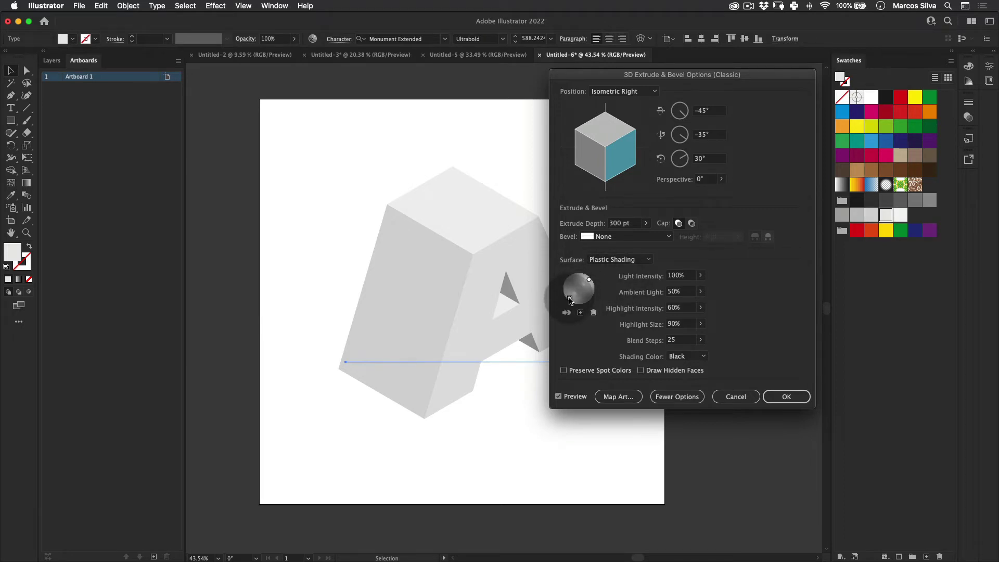
{"action": "left_click", "coordinate": [692, 356]}
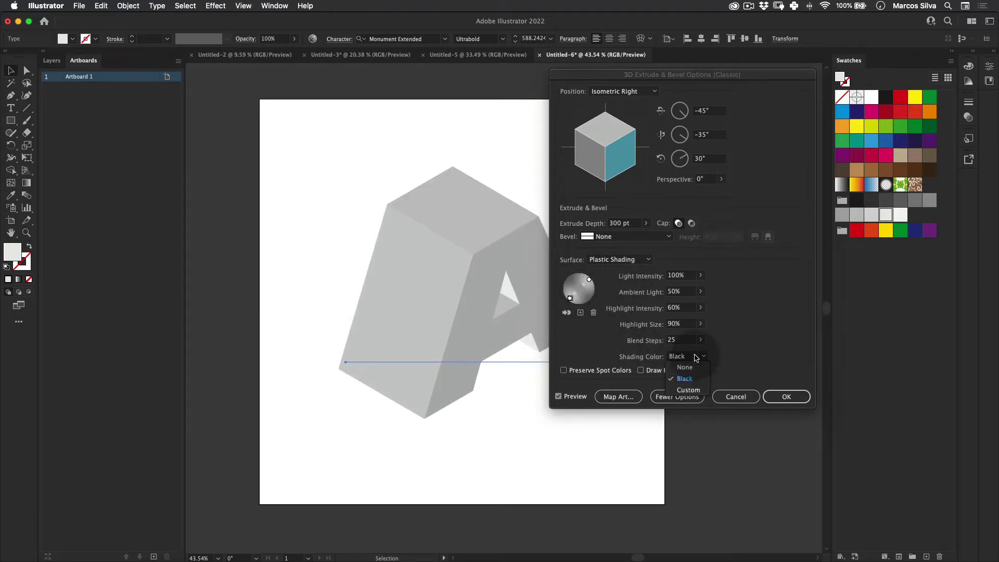
{"action": "left_click", "coordinate": [703, 390]}
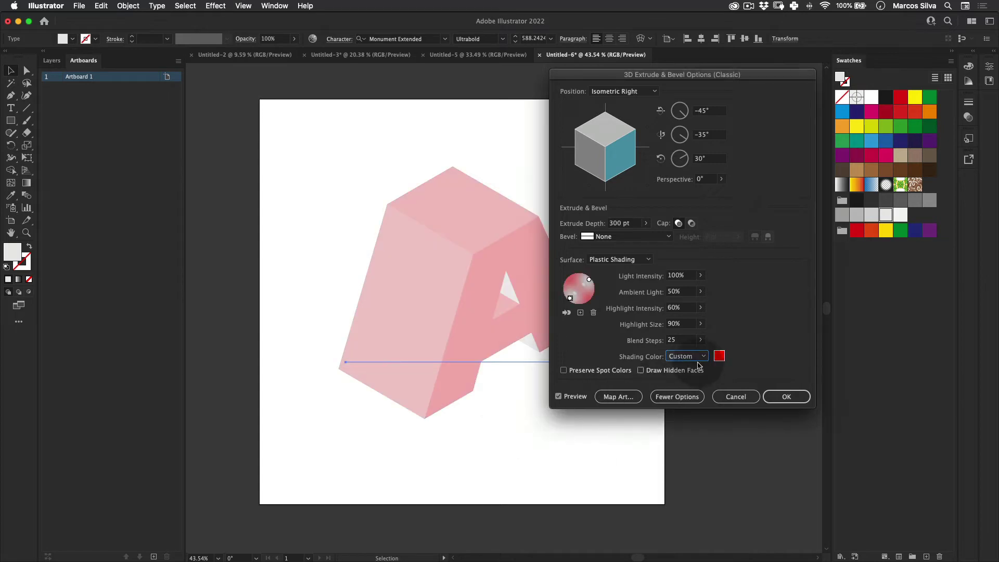
{"action": "key", "text": "super+z"}
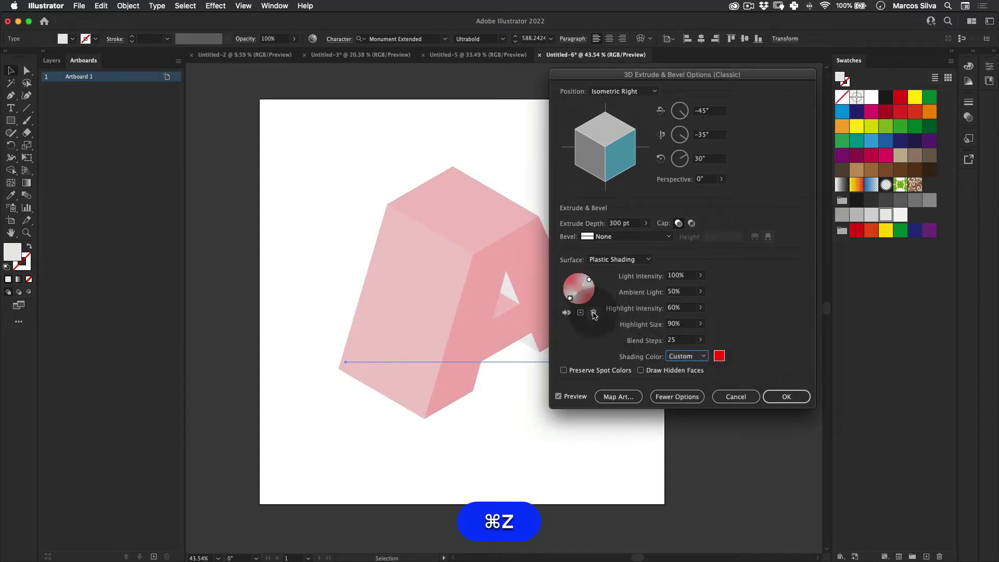
{"action": "left_click", "coordinate": [594, 313]}
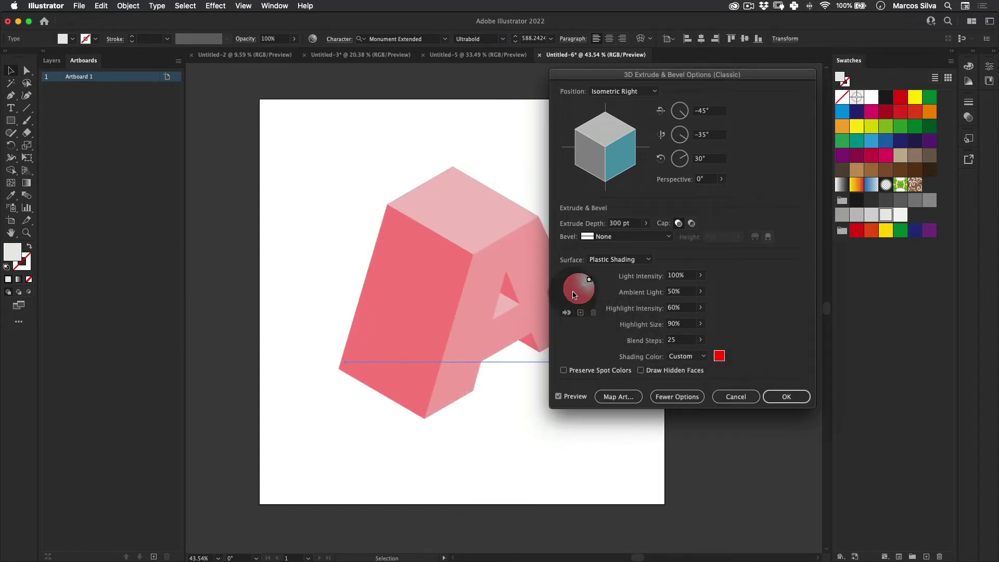
Turn on Draw Hidden Faces, move the light, and set Shading Color to Black
{"action": "left_click", "coordinate": [720, 356]}
{"action": "key", "text": "Escape"}
{"action": "left_click", "coordinate": [687, 357]}
{"action": "left_click", "coordinate": [680, 371]}
{"action": "left_click", "coordinate": [681, 371]}
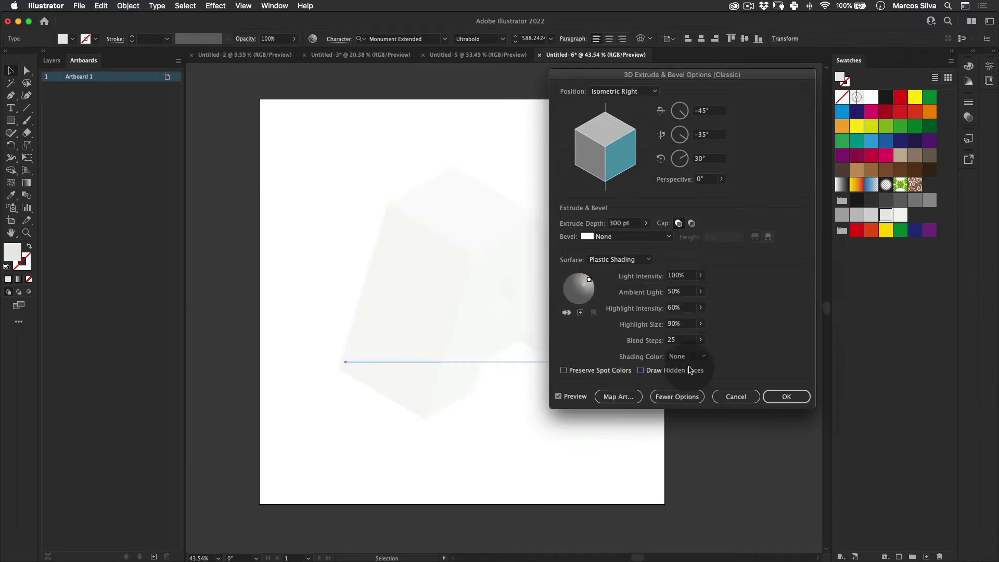
{"action": "left_click_drag", "start_coordinate": [589, 279], "coordinate": [594, 285]}
{"action": "left_click", "coordinate": [687, 356]}
{"action": "left_click", "coordinate": [685, 379]}
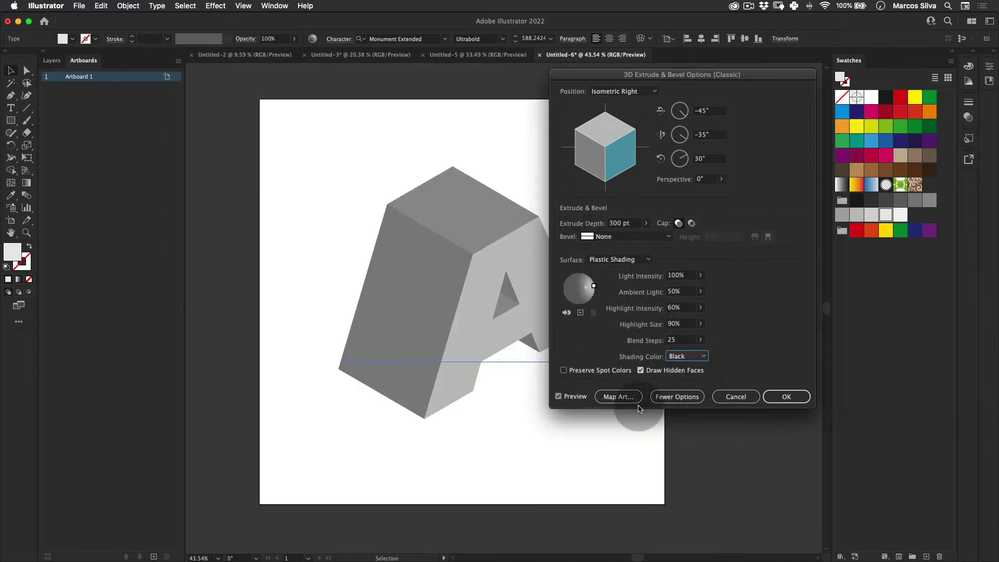
Try a Classic bevel at 34 pt height, then Complex 4 at 65 pt
{"action": "left_click", "coordinate": [630, 236]}
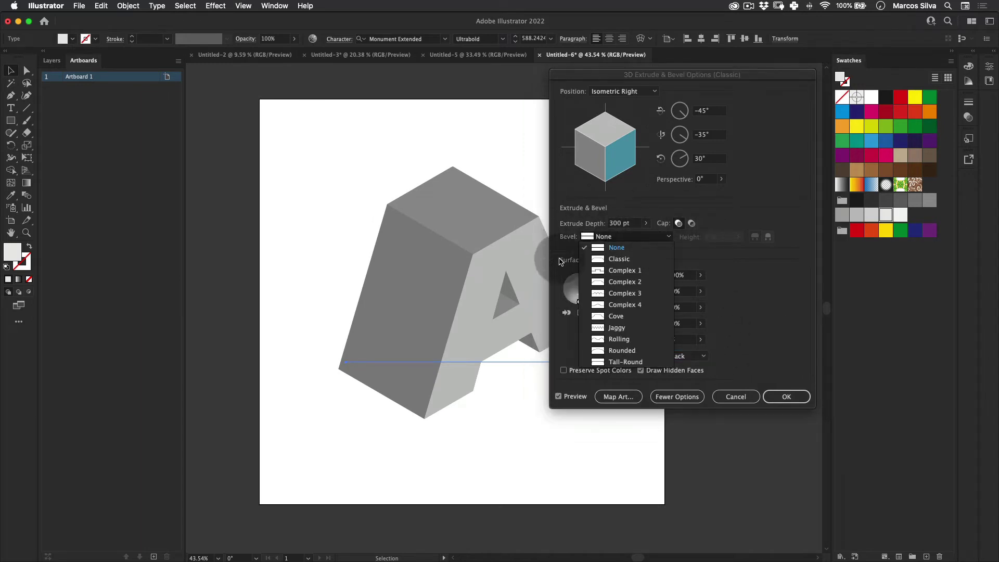
{"action": "left_click", "coordinate": [634, 259]}
{"action": "left_click", "coordinate": [738, 236]}
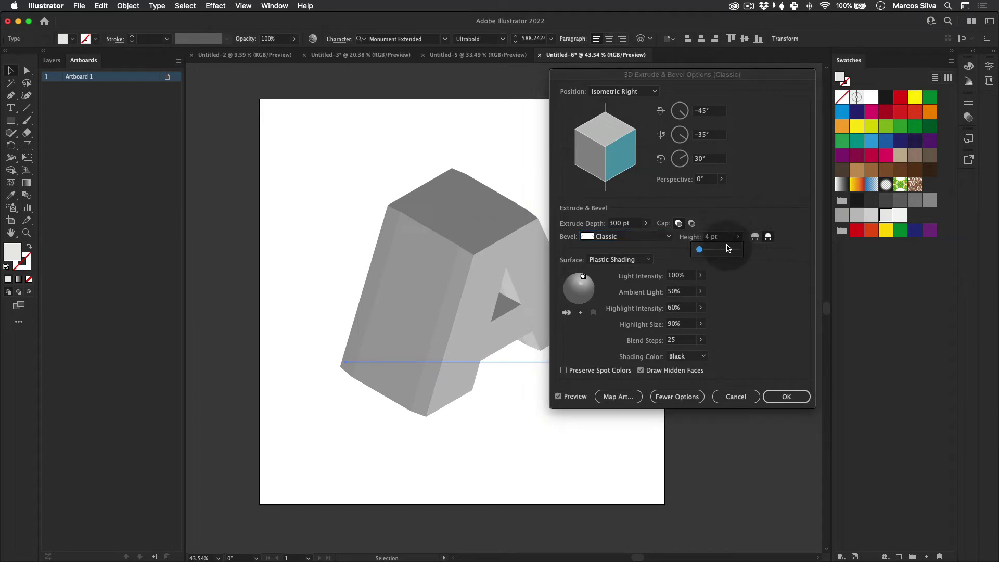
{"action": "mouse_move", "coordinate": [699, 249]}
{"action": "left_mouse_down"}
{"action": "mouse_move", "coordinate": [712, 250]}
{"action": "mouse_move", "coordinate": [686, 244]}
{"action": "left_mouse_up"}
{"action": "left_click", "coordinate": [604, 236]}
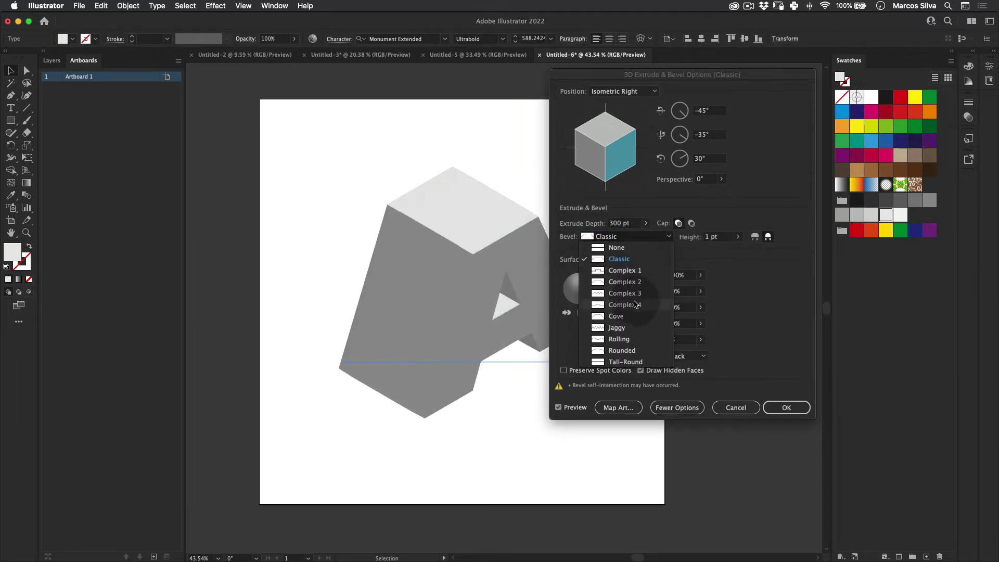
{"action": "left_click", "coordinate": [635, 301]}
{"action": "left_click", "coordinate": [738, 236]}
{"action": "left_click_drag", "start_coordinate": [695, 250], "coordinate": [721, 253]}
Try Jaggy, Rounded at 17 pt and Tall-Round bevels, then set Bevel to None and lower the light
{"action": "left_click", "coordinate": [624, 236]}
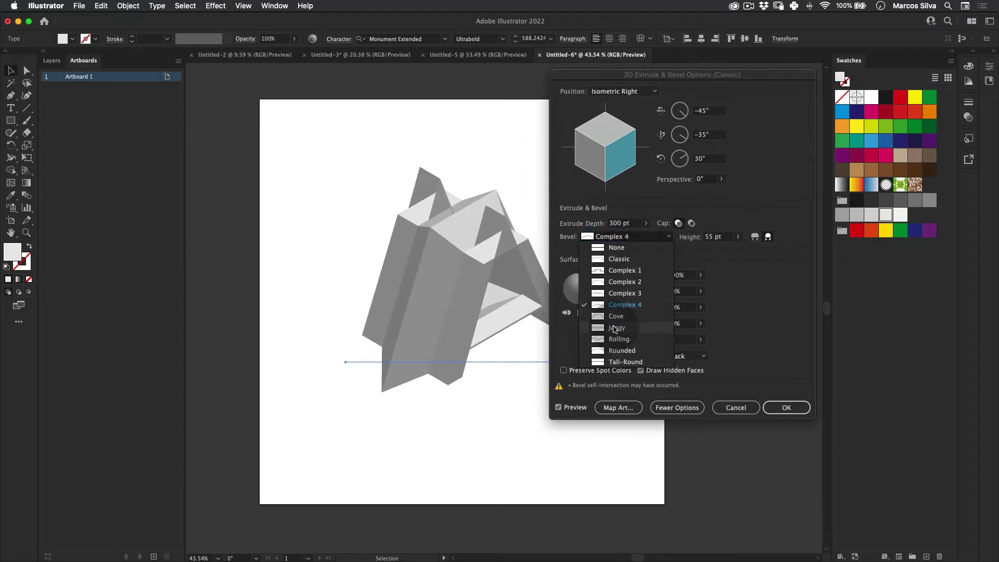
{"action": "left_click", "coordinate": [622, 317]}
{"action": "left_click", "coordinate": [648, 237]}
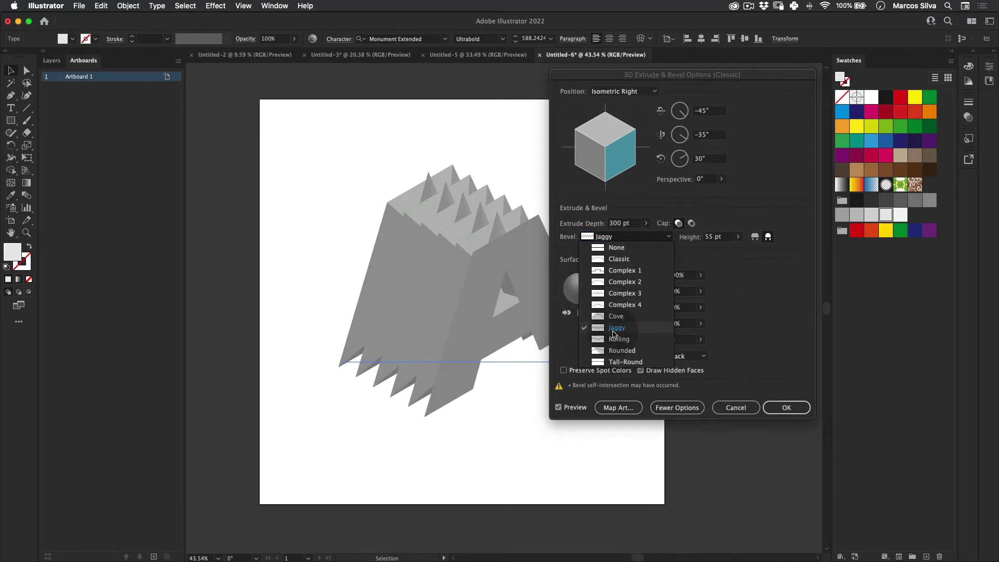
{"action": "left_click", "coordinate": [623, 352]}
{"action": "left_click", "coordinate": [738, 236]}
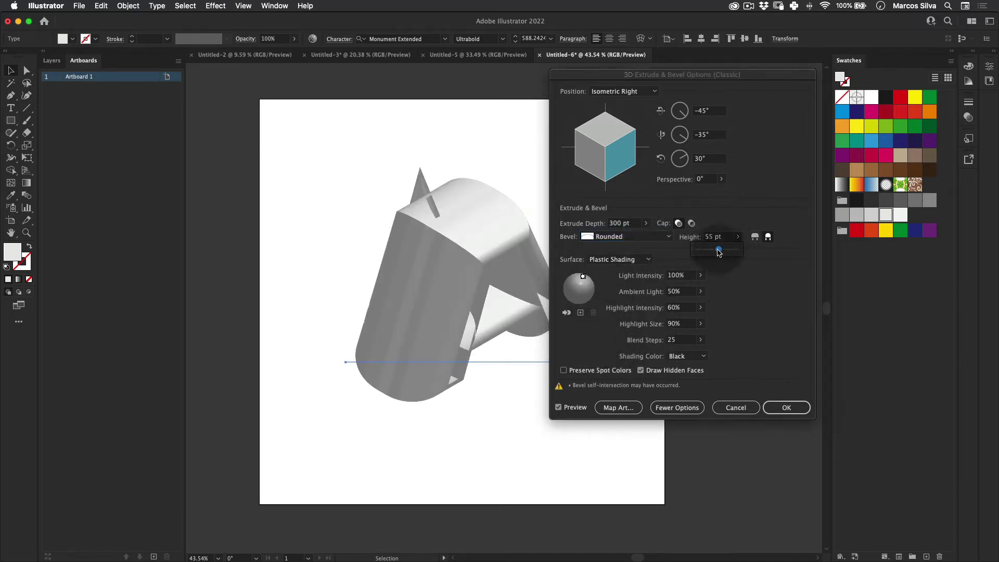
{"action": "left_click_drag", "start_coordinate": [721, 251], "coordinate": [697, 252]}
{"action": "left_click", "coordinate": [651, 236]}
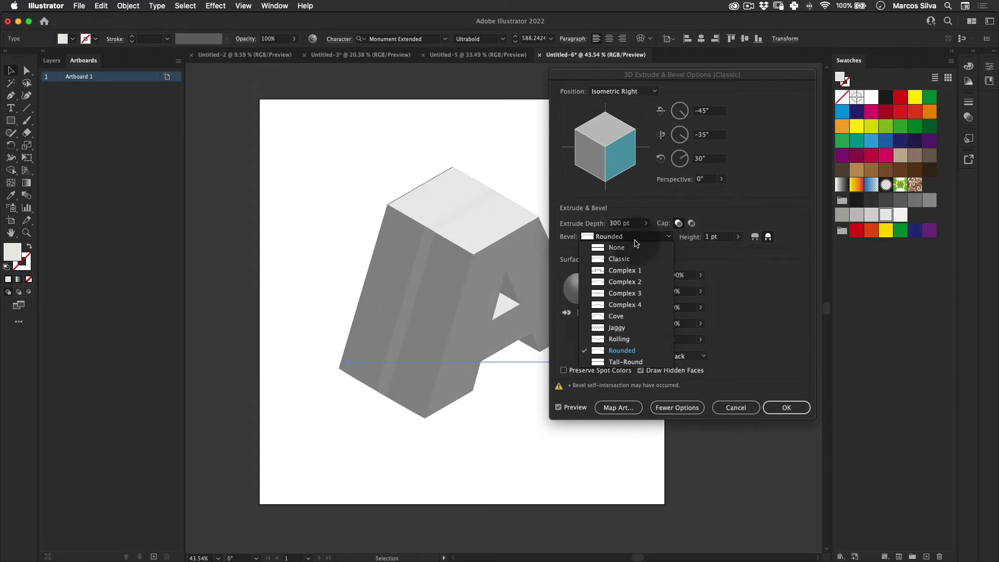
{"action": "left_click", "coordinate": [624, 363]}
{"action": "left_click", "coordinate": [624, 236]}
{"action": "left_click", "coordinate": [609, 248]}
{"action": "left_click_drag", "start_coordinate": [583, 276], "coordinate": [586, 301]}
Confirm the 3D extrusion and select the 3D letter A
{"action": "left_click", "coordinate": [787, 407]}
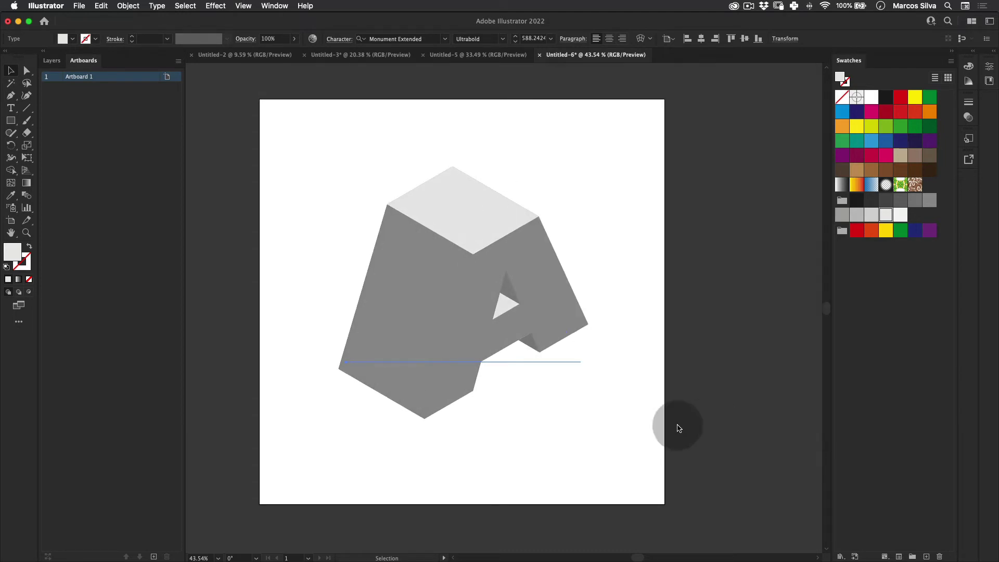
{"action": "key", "text": "v"}
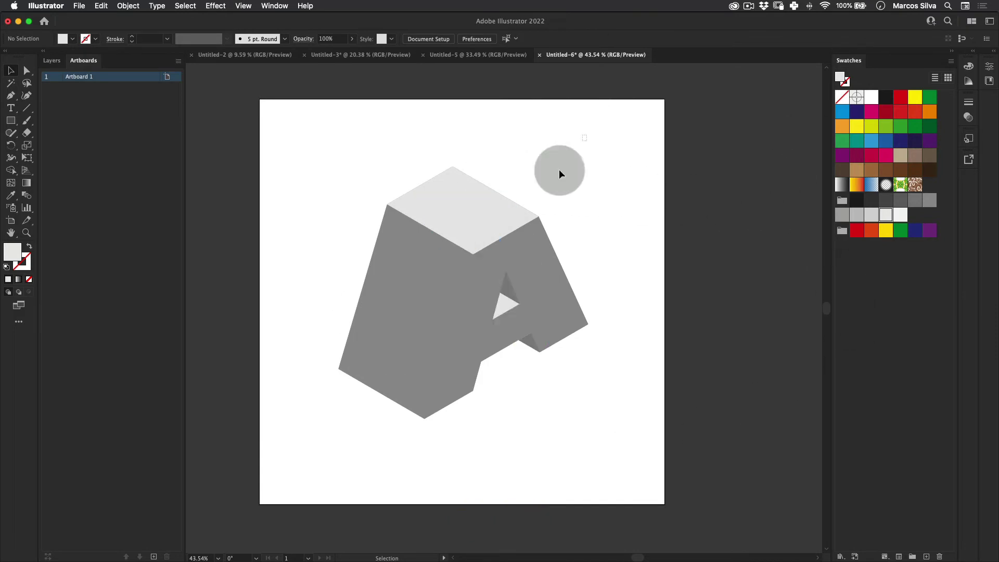
{"action": "left_click", "coordinate": [513, 226]}
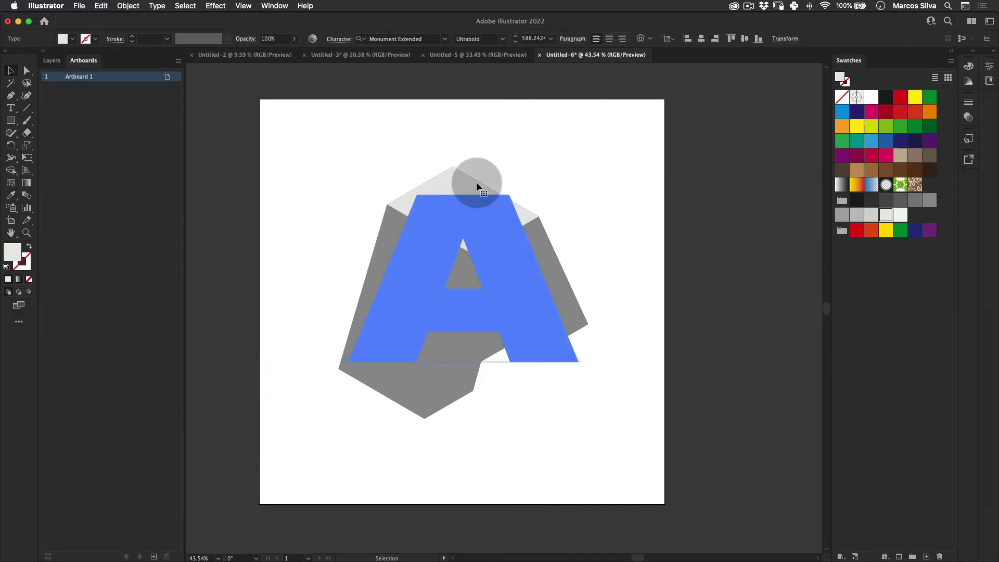
{"action": "left_click", "coordinate": [990, 69]}
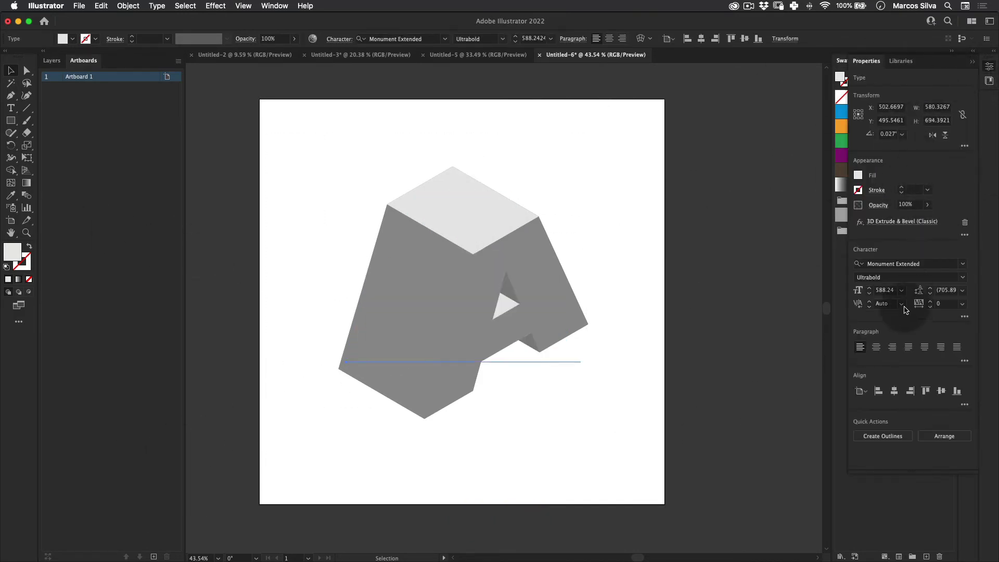
Reopen 3D Extrude & Bevel from Appearance and shift the light left to brighten the front
{"action": "left_click", "coordinate": [902, 221]}
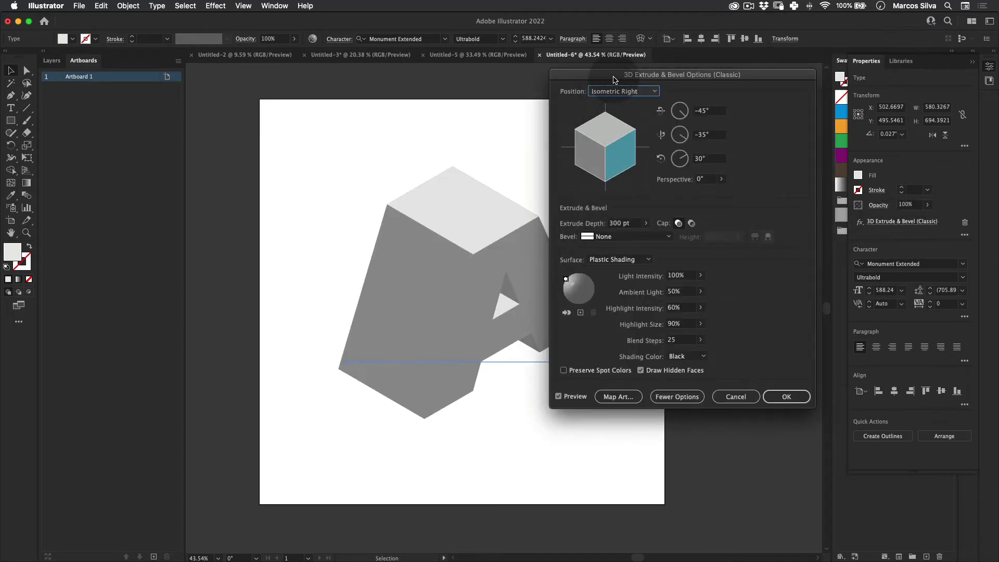
{"action": "left_click_drag", "start_coordinate": [614, 75], "coordinate": [721, 67]}
{"action": "left_click_drag", "start_coordinate": [699, 277], "coordinate": [692, 282]}
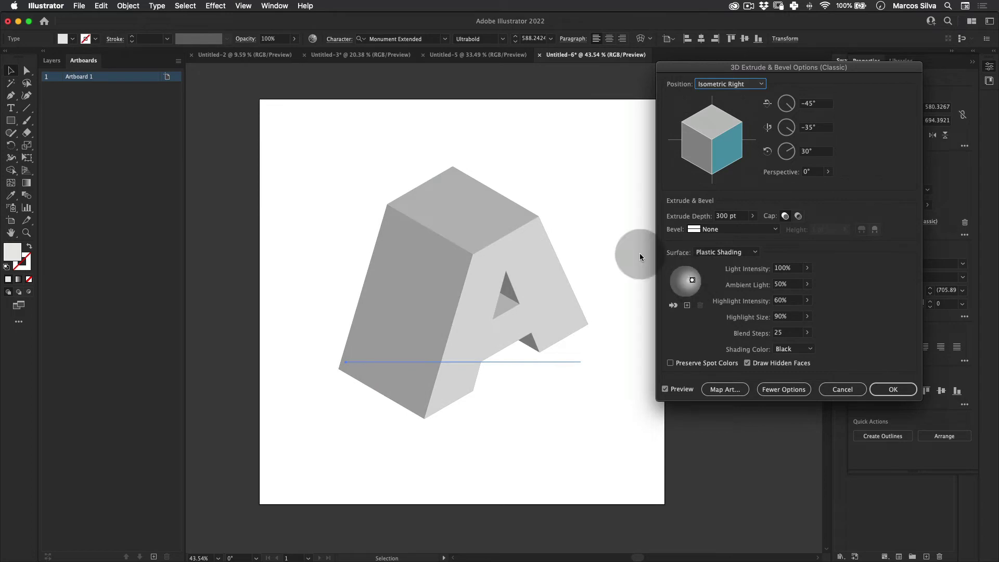
{"action": "left_click", "coordinate": [894, 391]}
Edit the 3D letter's text, replacing A with B
{"action": "key", "text": "v"}
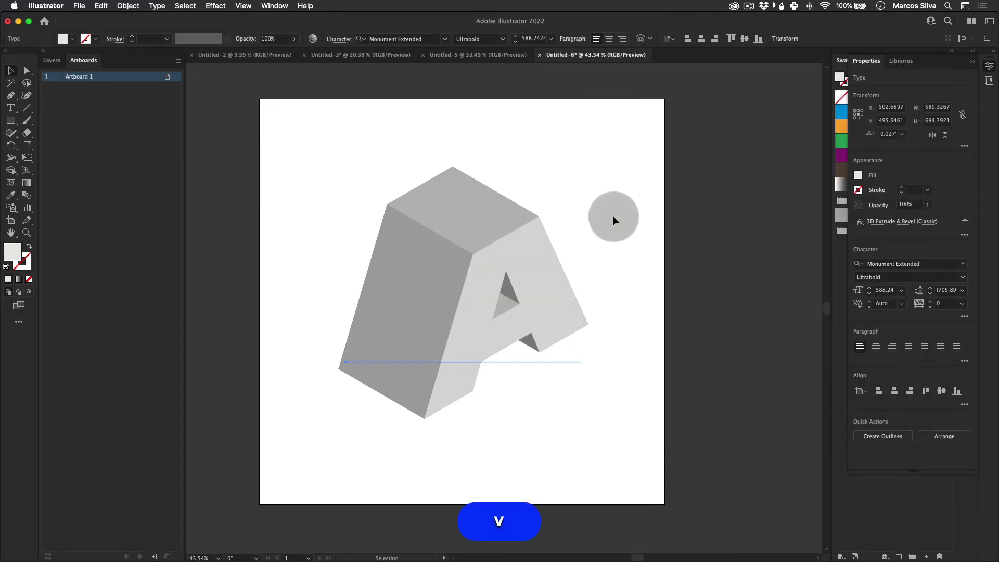
{"action": "left_click", "coordinate": [420, 211]}
{"action": "key", "text": "z"}
{"action": "left_click", "coordinate": [475, 239], "text": "alt"}
{"action": "key", "text": "v"}
{"action": "left_click", "coordinate": [446, 234]}
{"action": "double_click", "coordinate": [468, 263]}
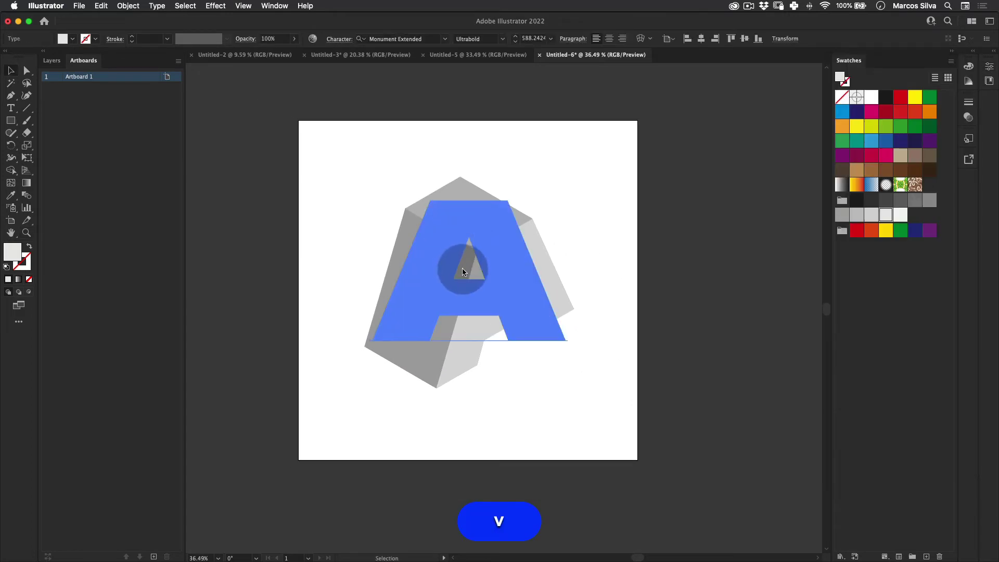
{"action": "type", "text": "B"}
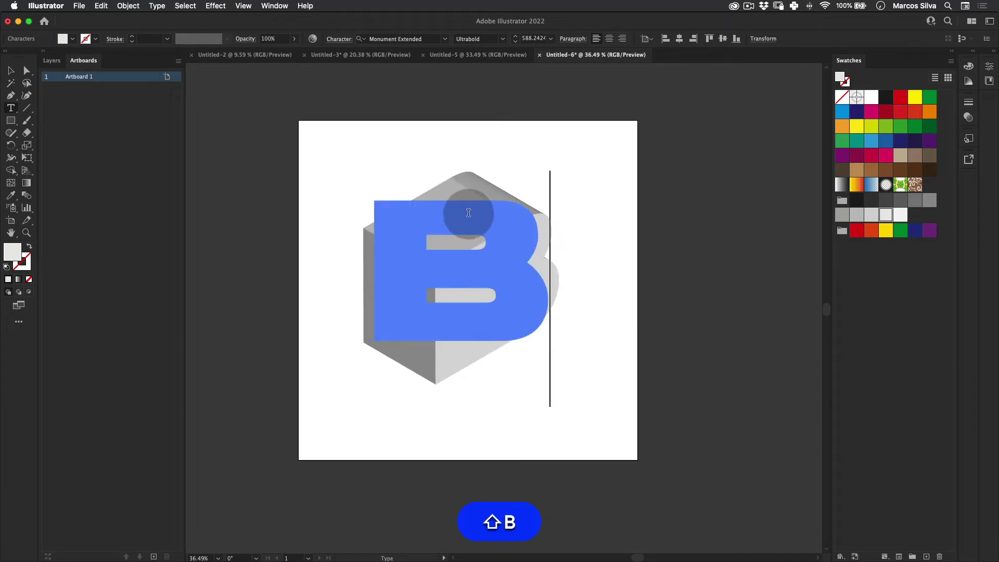
{"action": "key", "text": "Escape"}
Try changing the letter to C, then undo back to B
{"action": "left_click_drag", "start_coordinate": [384, 286], "coordinate": [571, 284]}
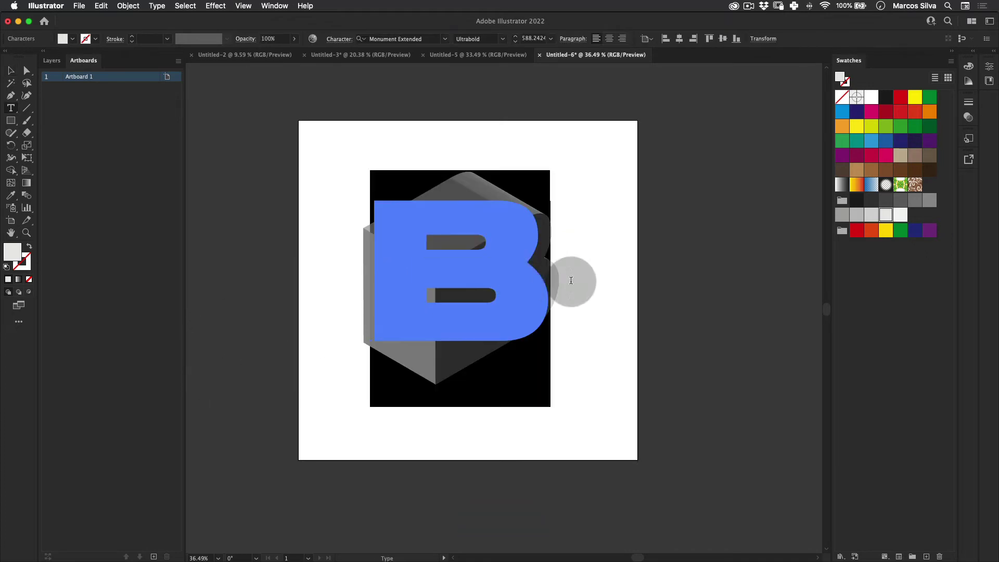
{"action": "type", "text": "C"}
{"action": "key", "text": "Escape"}
{"action": "left_click", "coordinate": [251, 406]}
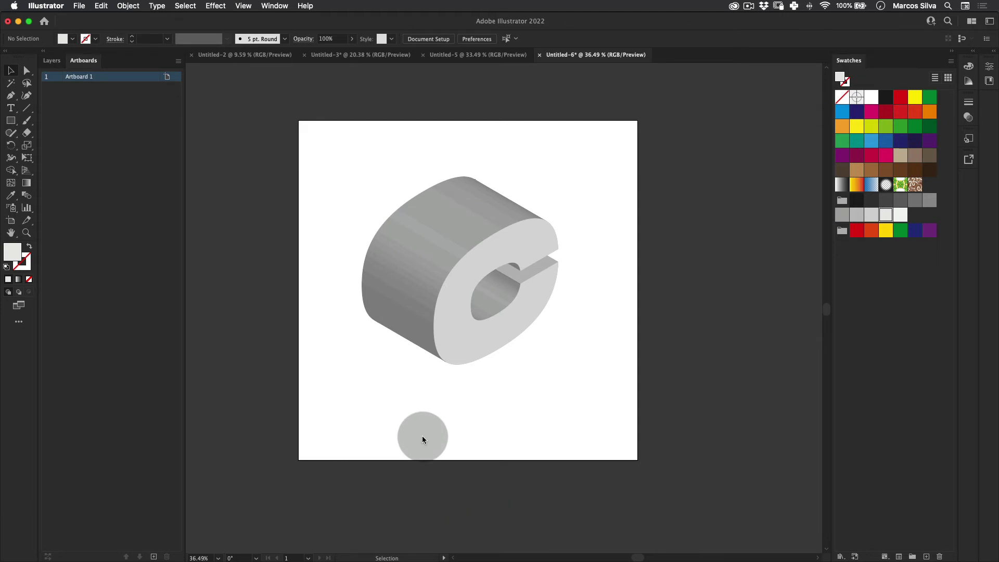
{"action": "key", "text": "super+z"}
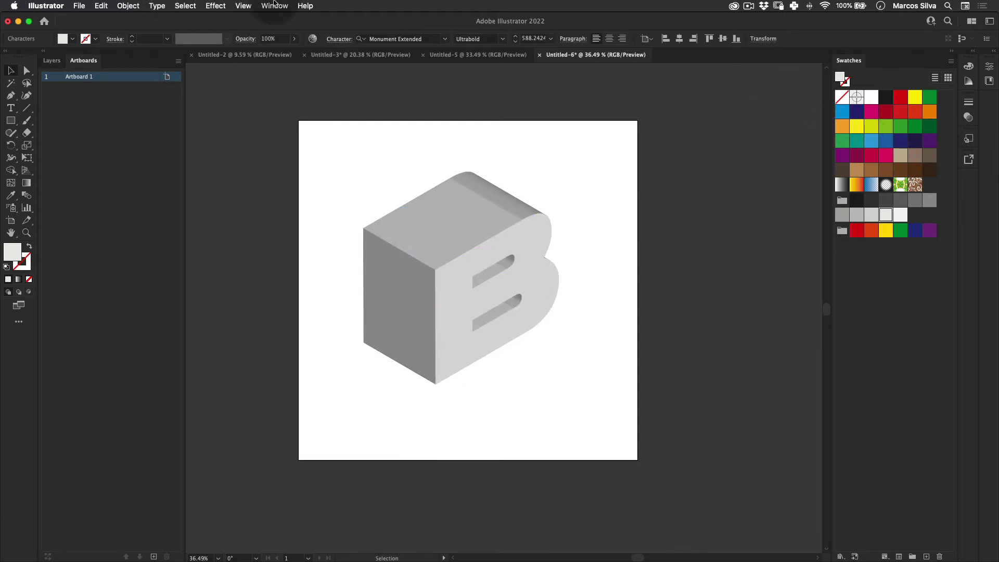
{"action": "left_click", "coordinate": [990, 68]}
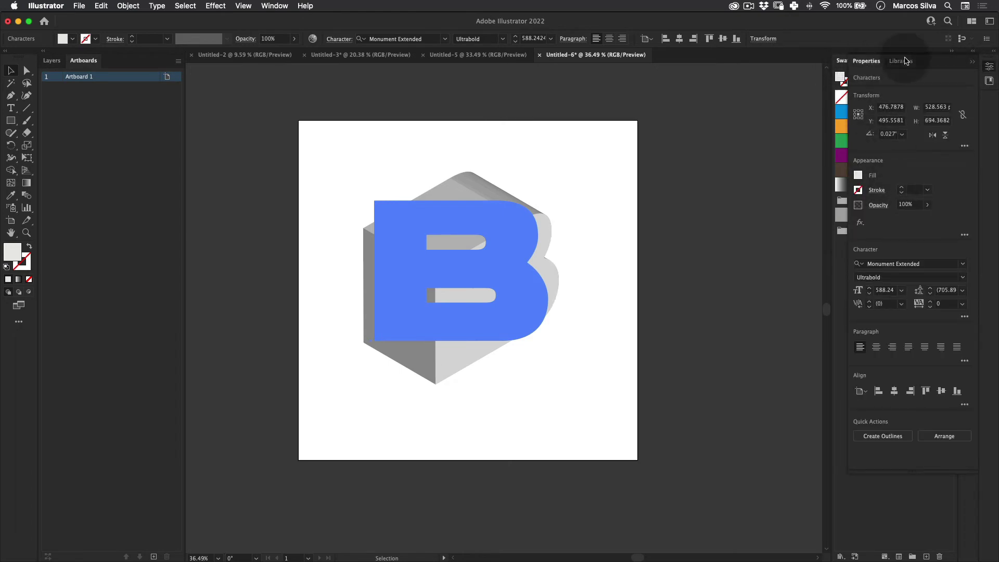
Select the 3D letter B and show its properties
{"action": "left_click", "coordinate": [275, 6]}
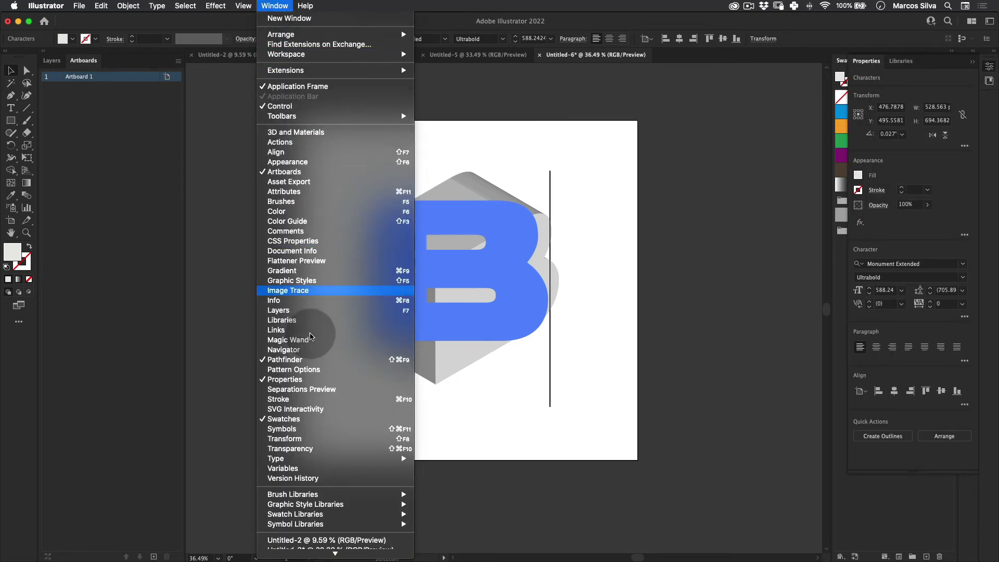
{"action": "left_click", "coordinate": [880, 210]}
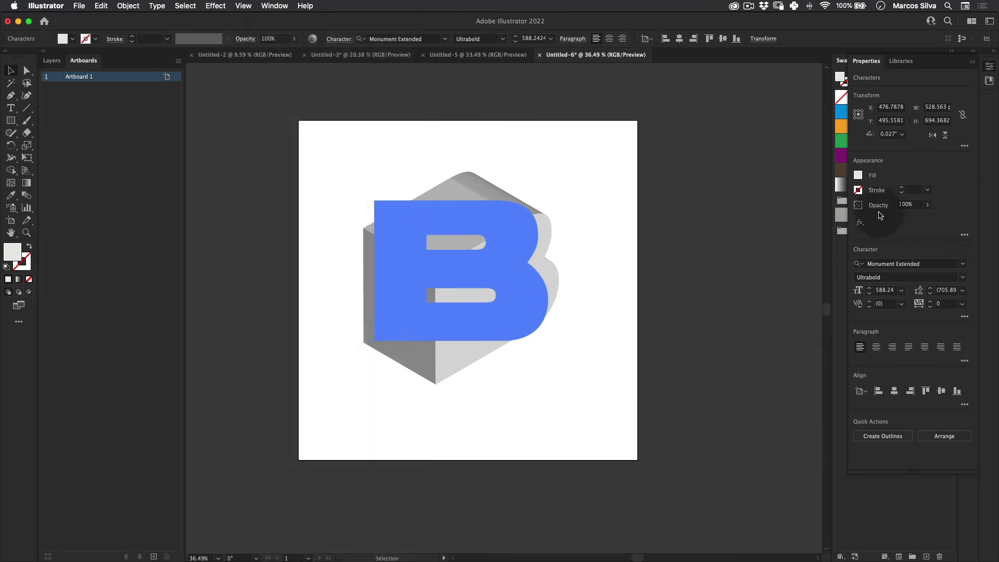
{"action": "left_click", "coordinate": [546, 236]}
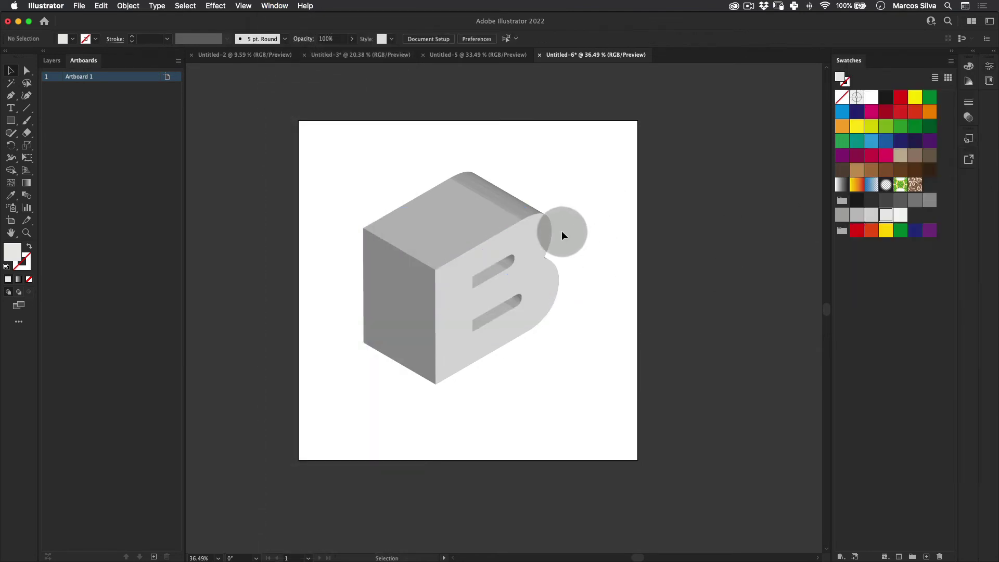
{"action": "left_click", "coordinate": [547, 236]}
{"action": "left_click", "coordinate": [990, 66]}
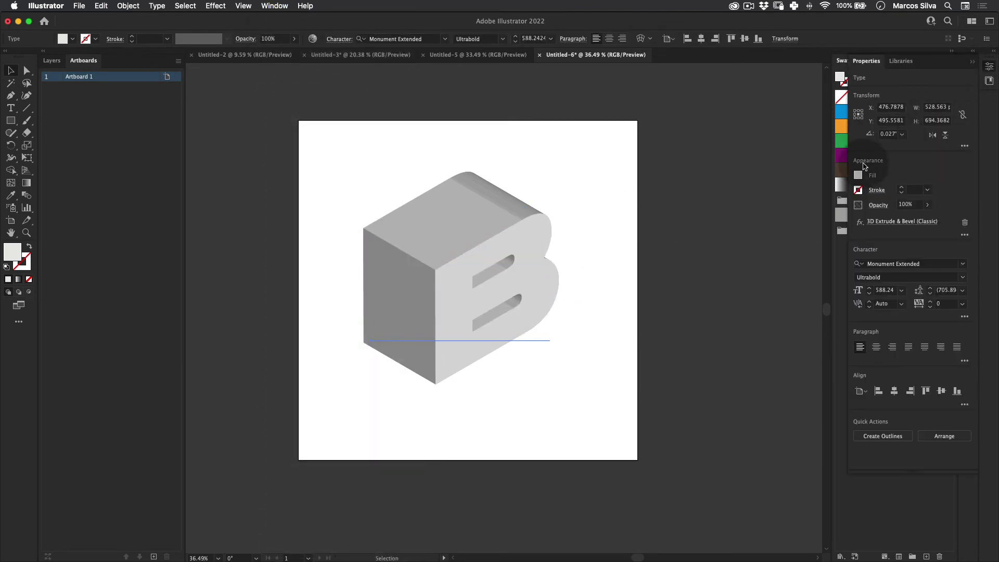
Move the light slightly right in 3D Extrude & Bevel and apply it
{"action": "left_click", "coordinate": [895, 221]}
{"action": "left_click_drag", "start_coordinate": [693, 280], "coordinate": [697, 279]}
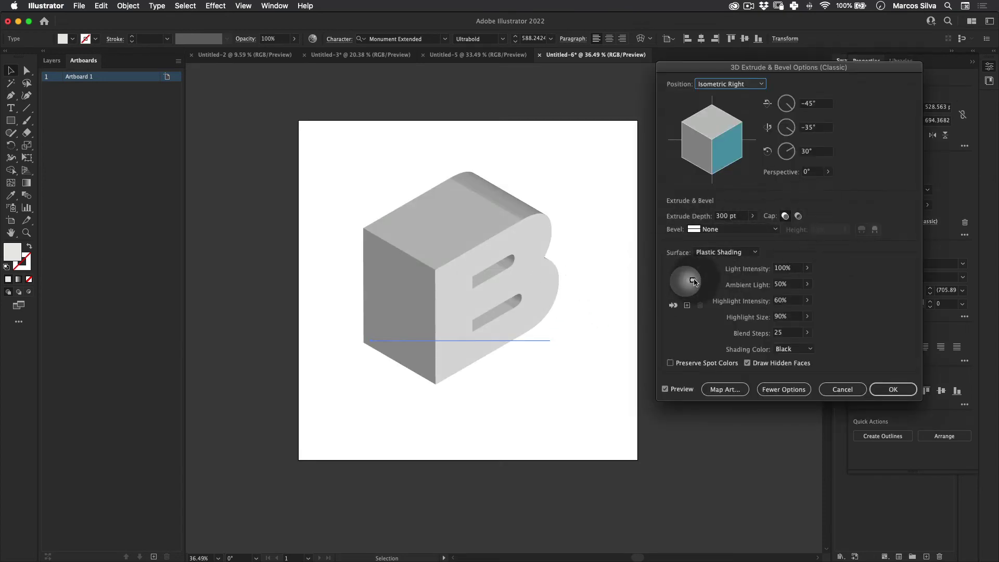
{"action": "left_click", "coordinate": [892, 390]}
Change the letter B back to an A and finish text editing
{"action": "key", "text": "v"}
{"action": "left_click_drag", "start_coordinate": [460, 270], "coordinate": [470, 273]}
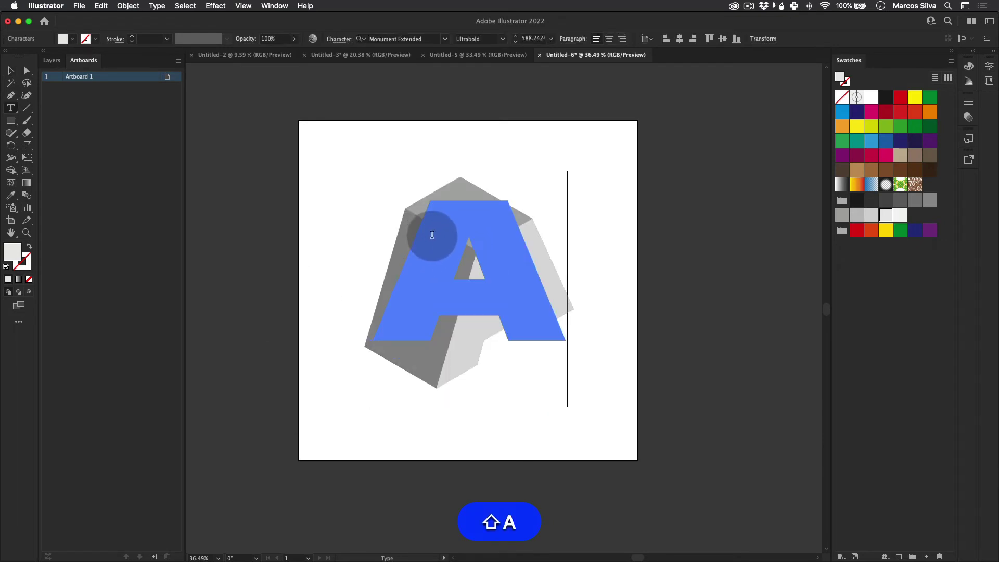
{"action": "left_click", "coordinate": [235, 430]}
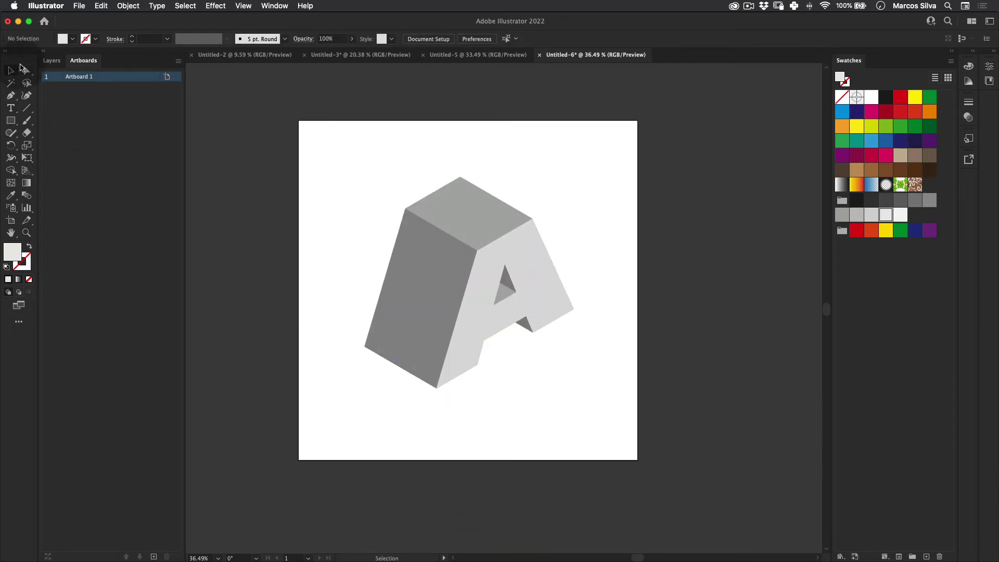
Expand the 3D letter A's appearance into editable paths with Object > Expand Appearance
{"action": "left_click", "coordinate": [12, 70]}
{"action": "left_click", "coordinate": [463, 198]}
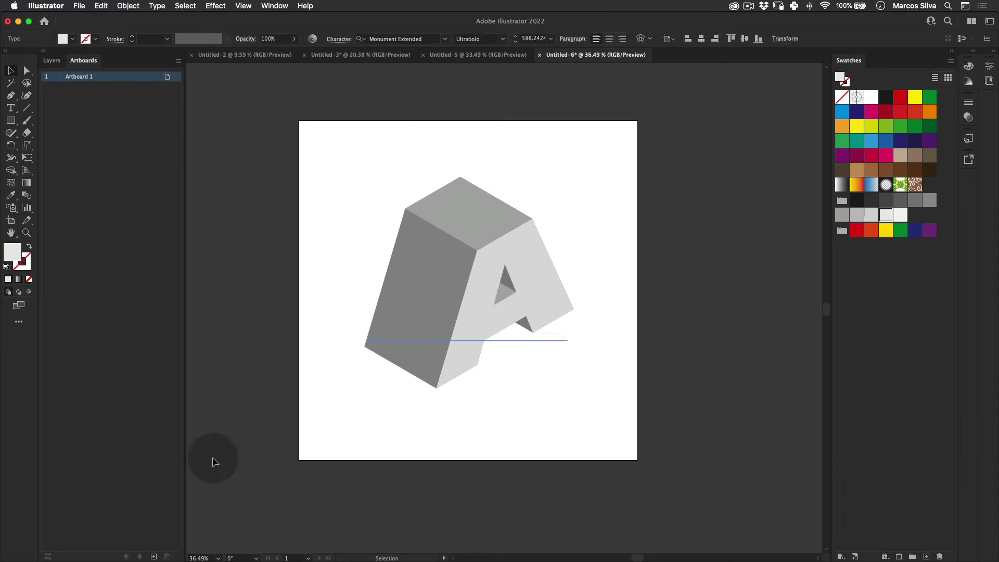
{"action": "left_click", "coordinate": [131, 6]}
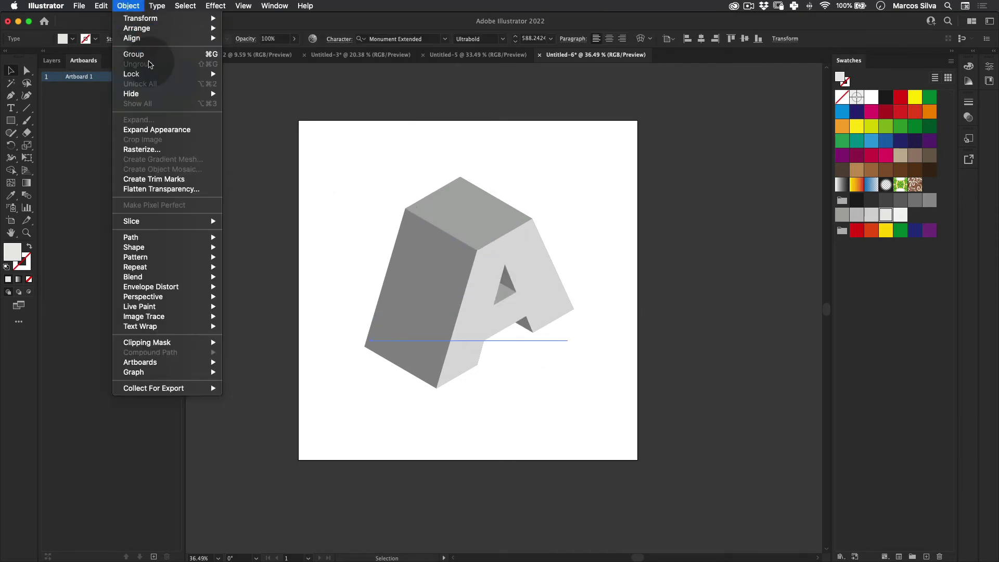
{"action": "left_click", "coordinate": [139, 134]}
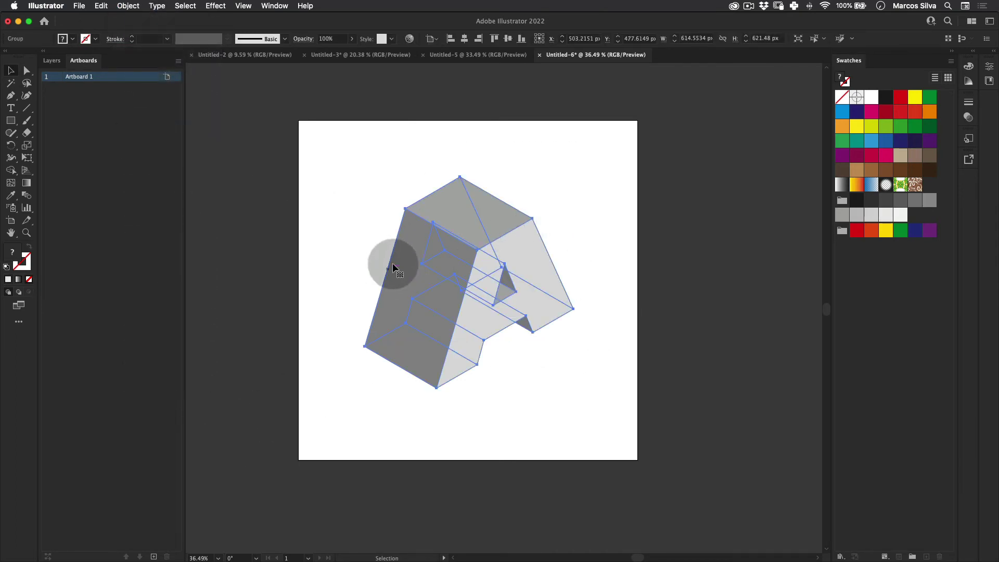
{"action": "right_click", "coordinate": [471, 236]}
{"action": "left_click", "coordinate": [625, 174]}
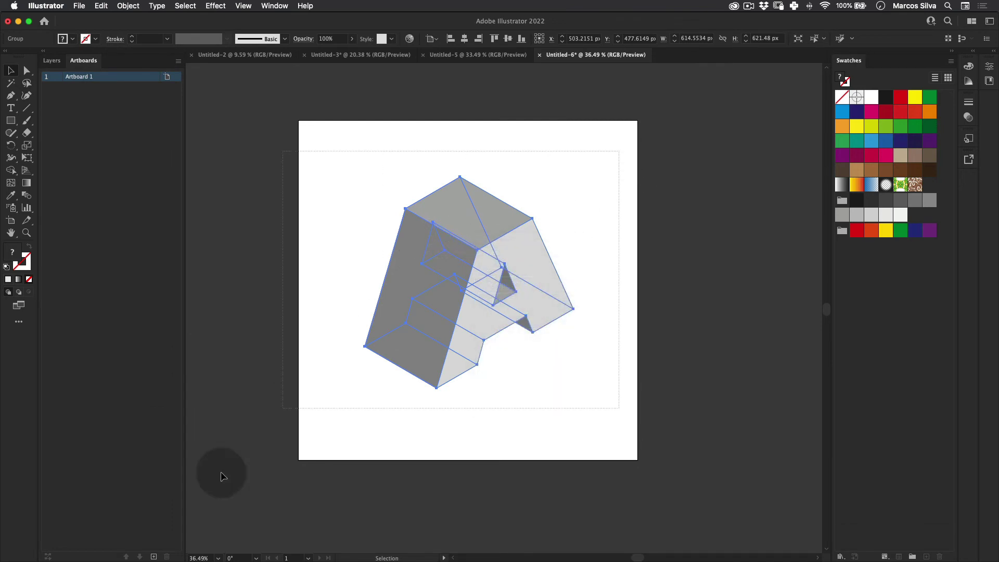
Reset the expanded A to default white fill and black stroke, then deselect it
{"action": "key", "text": "d"}
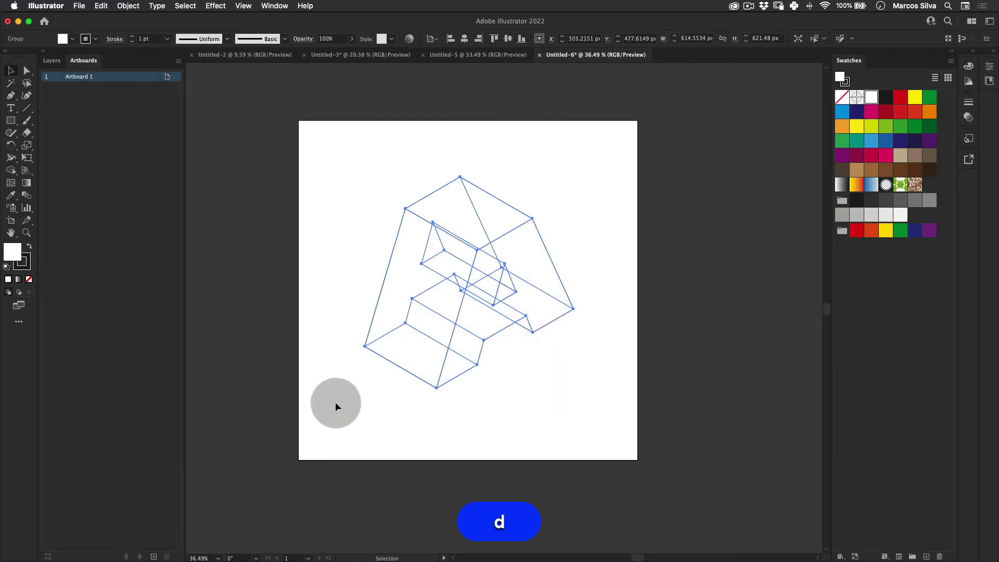
{"action": "key", "text": "v"}
{"action": "left_click", "coordinate": [558, 452]}
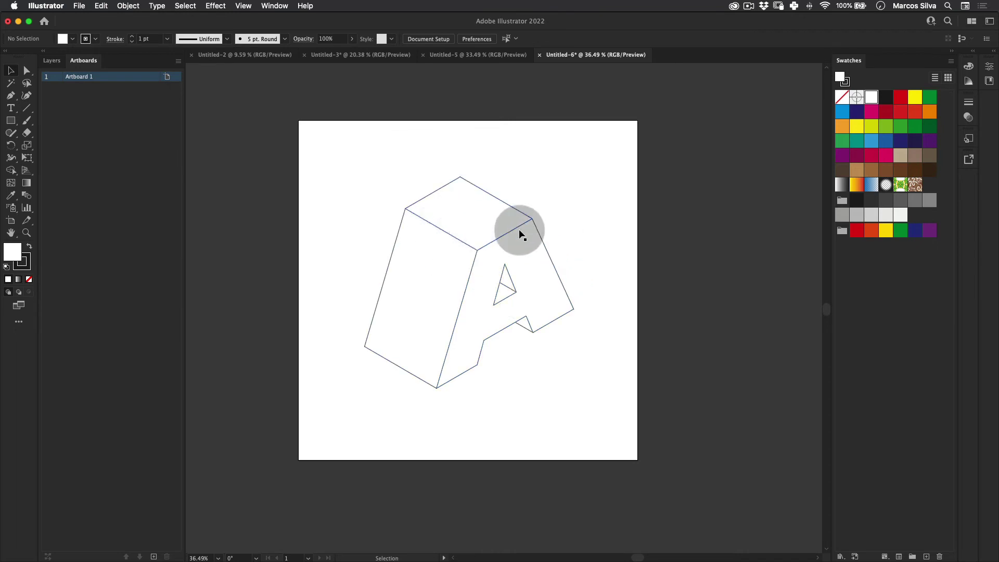
Frame the whole letter in view and marquee-select the expanded A group
{"action": "key", "text": "z"}
{"action": "left_click", "coordinate": [440, 269]}
{"action": "left_click", "coordinate": [524, 253], "text": "alt"}
{"action": "left_click_drag", "start_coordinate": [520, 292], "coordinate": [415, 232]}
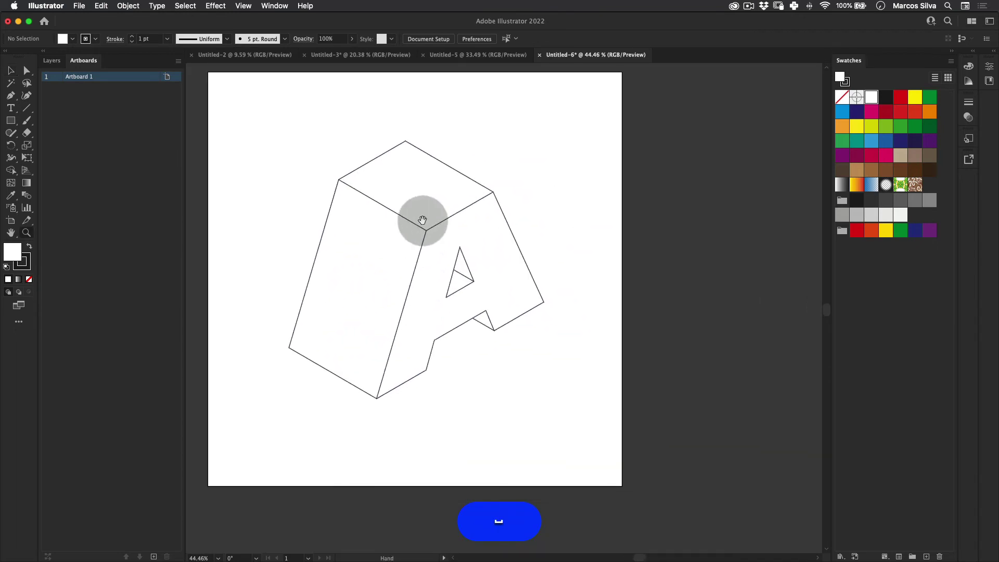
{"action": "key", "text": "v"}
{"action": "left_click_drag", "start_coordinate": [529, 206], "coordinate": [264, 393]}
Ungroup the expanded A into separate faces and clear the selection
{"action": "key", "text": "v"}
{"action": "right_click", "coordinate": [467, 224]}
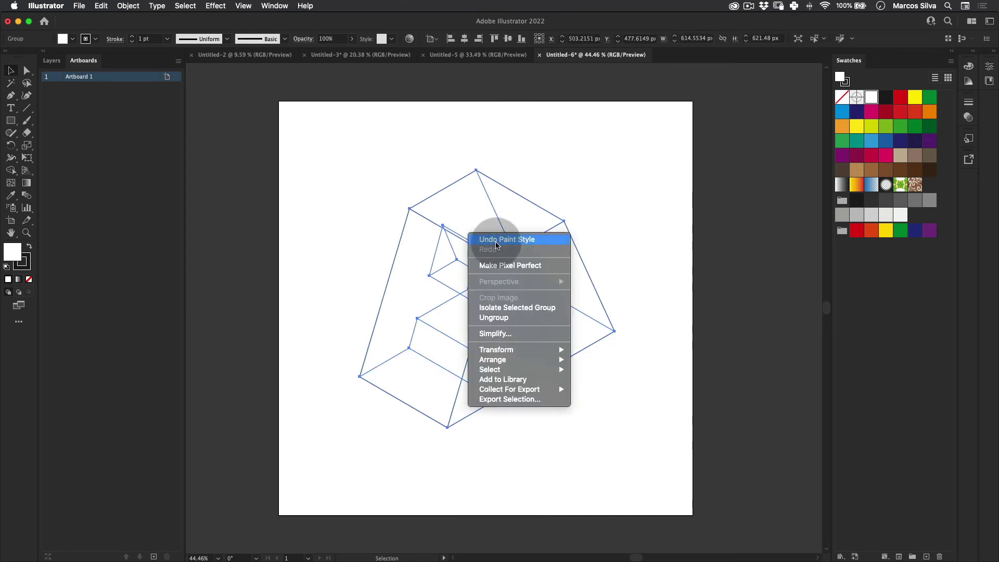
{"action": "left_click", "coordinate": [517, 318]}
{"action": "left_click", "coordinate": [248, 460]}
Fill the left side dark navy, the top face blue and the front face light blue
{"action": "left_click", "coordinate": [423, 261]}
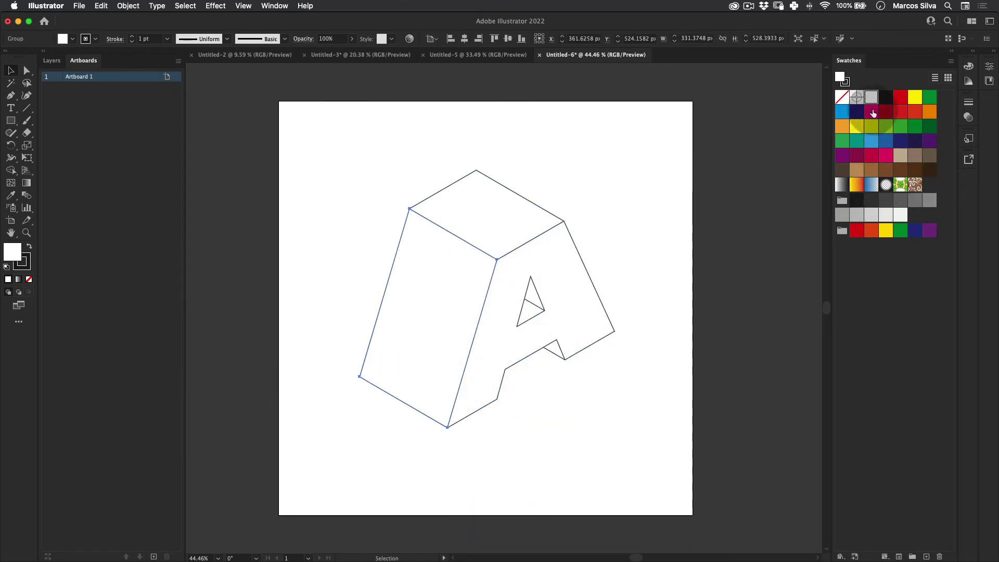
{"action": "left_click", "coordinate": [917, 144]}
{"action": "left_click", "coordinate": [457, 223]}
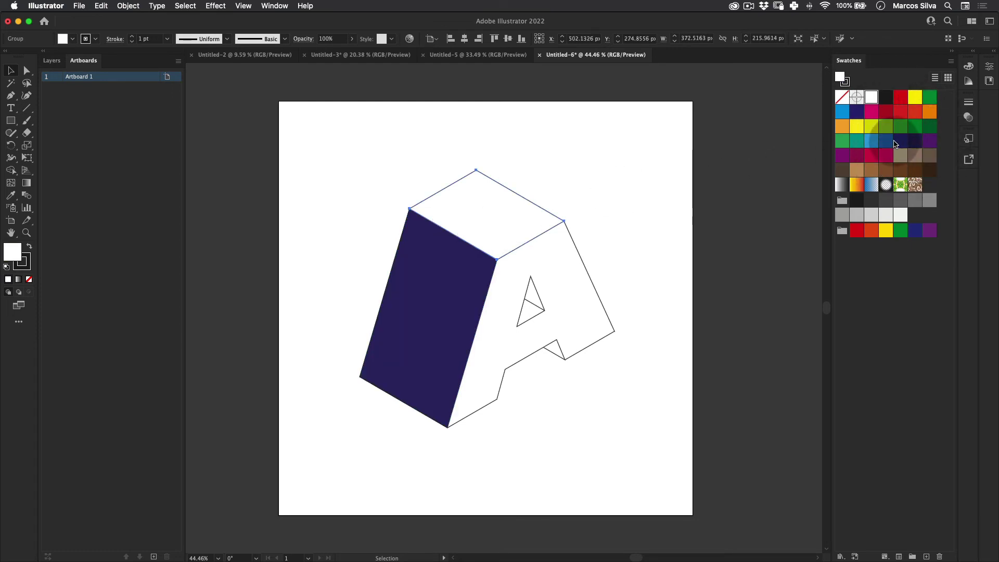
{"action": "key", "text": "x"}
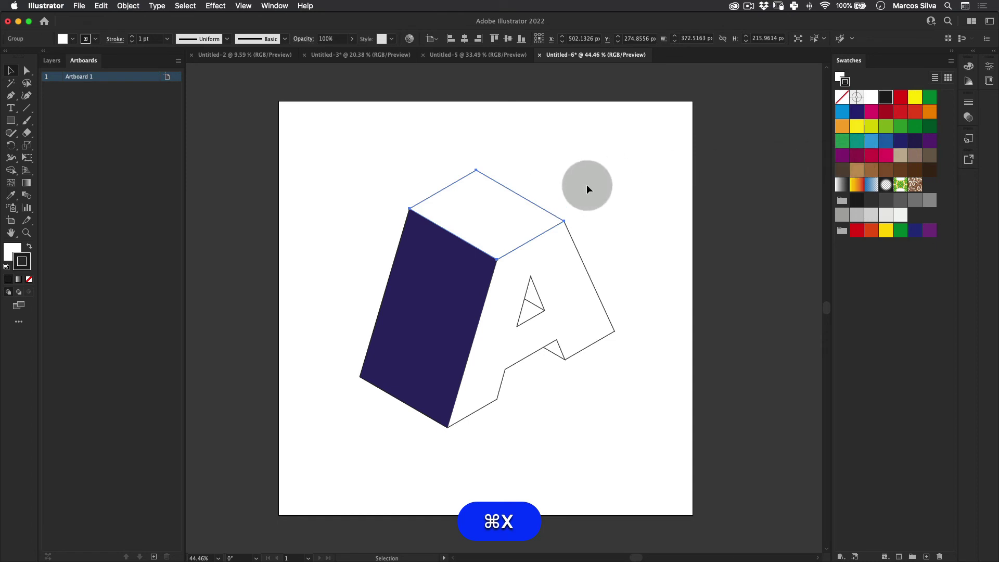
{"action": "key", "text": "x"}
{"action": "left_click", "coordinate": [886, 140]}
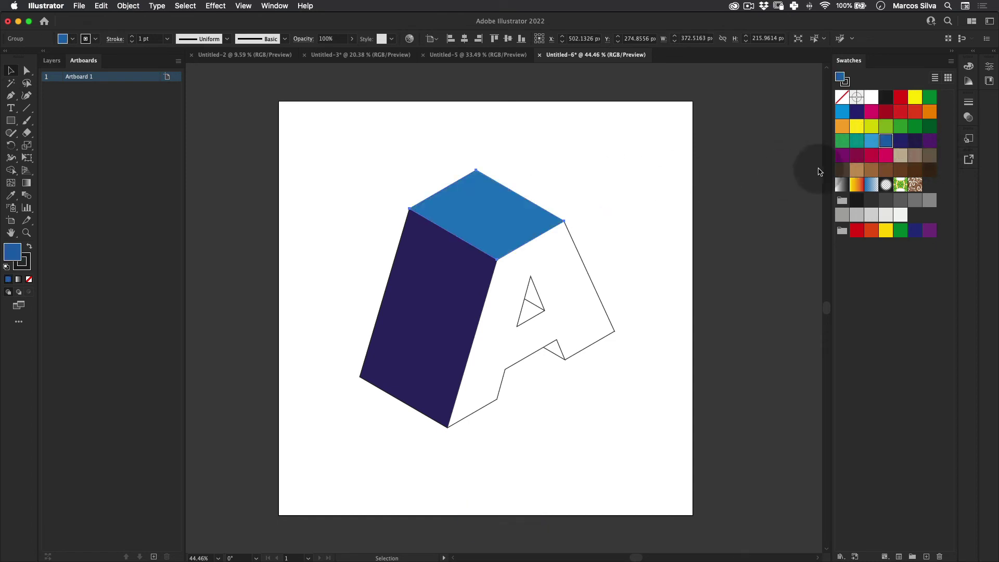
{"action": "left_click", "coordinate": [540, 272]}
{"action": "left_click", "coordinate": [872, 141]}
{"action": "left_click", "coordinate": [821, 158]}
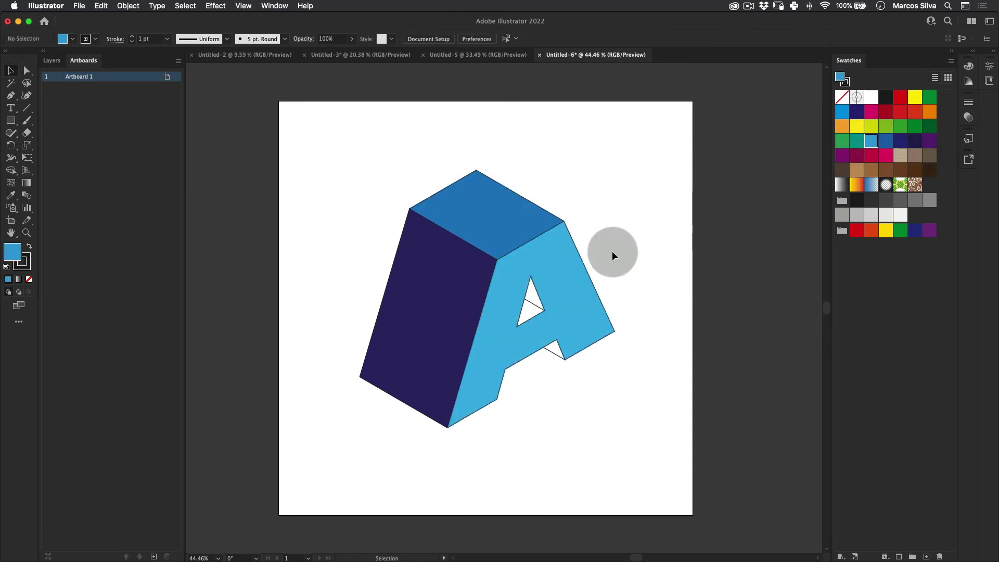
Eyedrop navy and blue onto the small triangle faces inside the hole and by the foot
{"action": "left_click", "coordinate": [533, 294]}
{"action": "key", "text": "i"}
{"action": "left_click", "coordinate": [440, 285]}
{"action": "key", "text": "v"}
{"action": "left_click", "coordinate": [527, 312]}
{"action": "key", "text": "i"}
{"action": "left_click", "coordinate": [522, 223]}
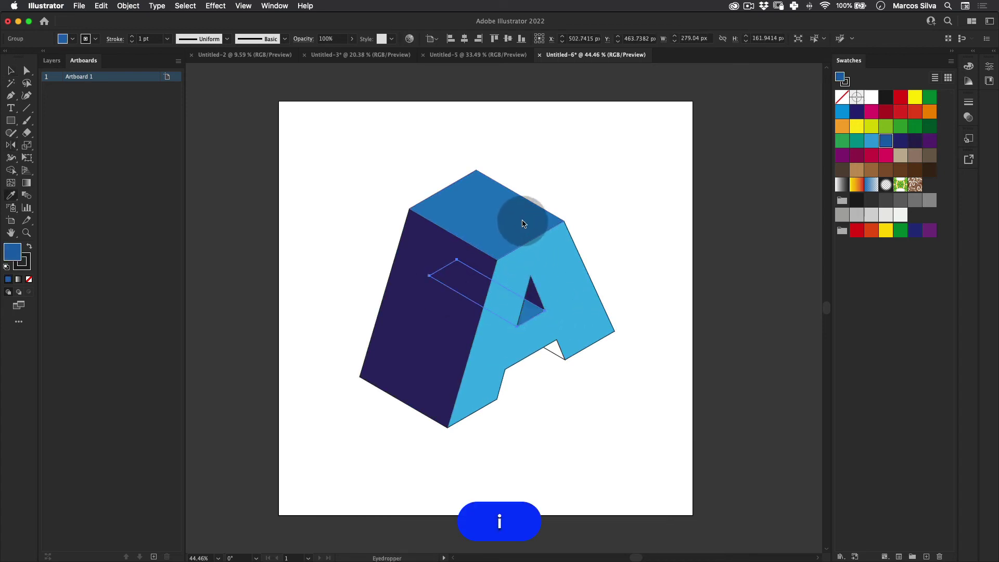
{"action": "key", "text": "v"}
{"action": "key", "text": "i"}
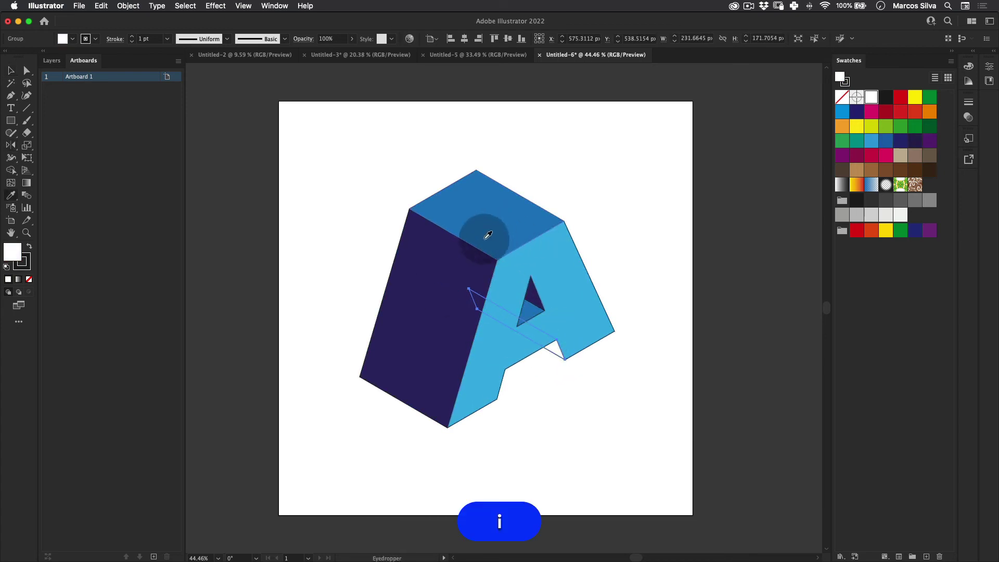
{"action": "left_click", "coordinate": [440, 280]}
{"action": "key", "text": "v"}
{"action": "left_click", "coordinate": [712, 210]}
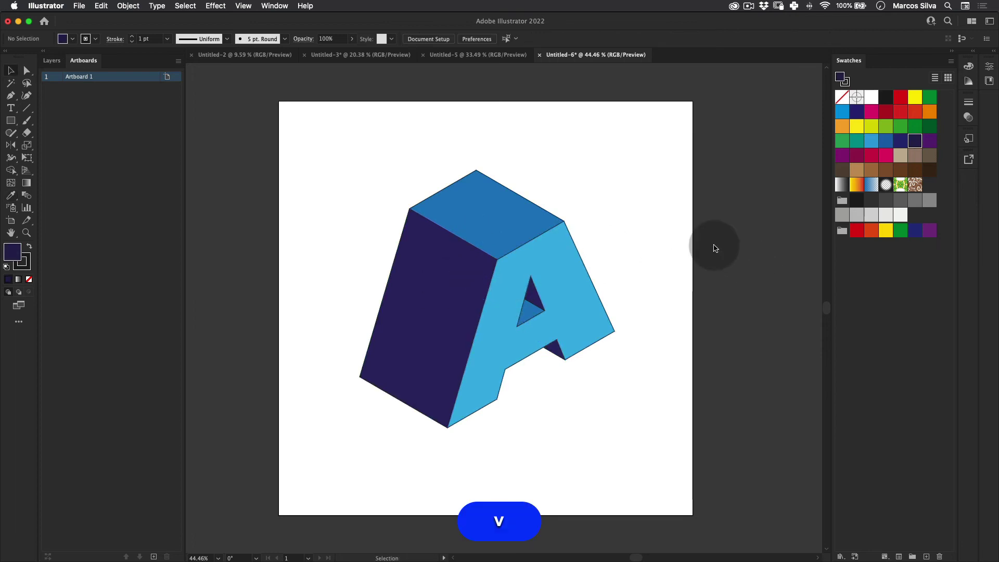
Set the whole A group's stroke weight to 9 pt, after first trying 3 pt
{"action": "key", "text": "v"}
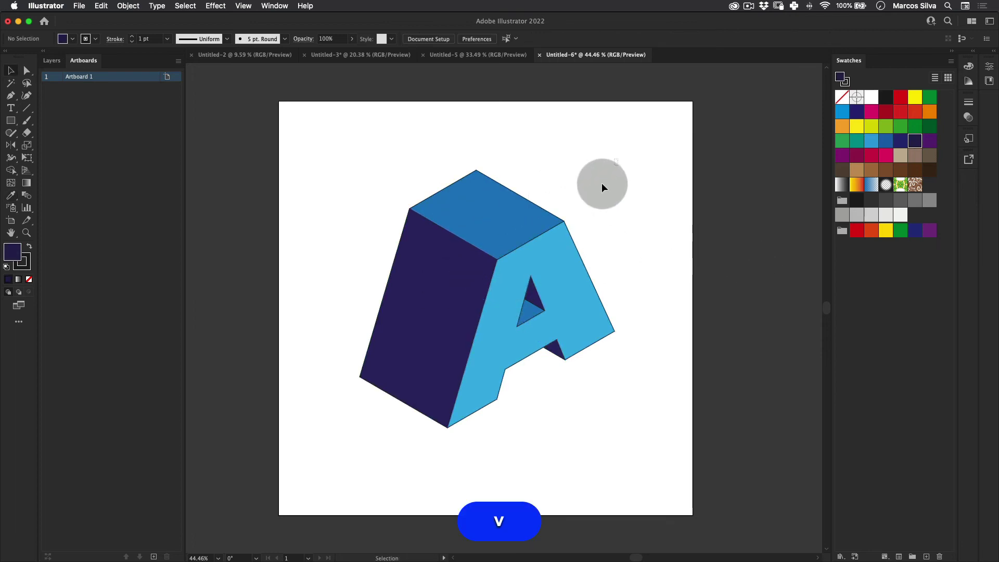
{"action": "left_click", "coordinate": [571, 223]}
{"action": "left_click", "coordinate": [168, 40]}
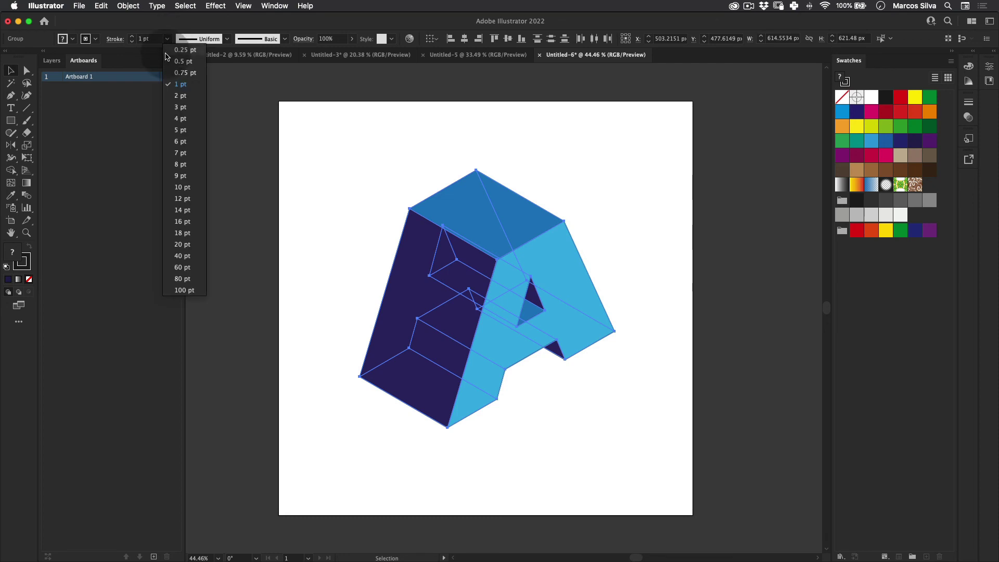
{"action": "left_click", "coordinate": [179, 116]}
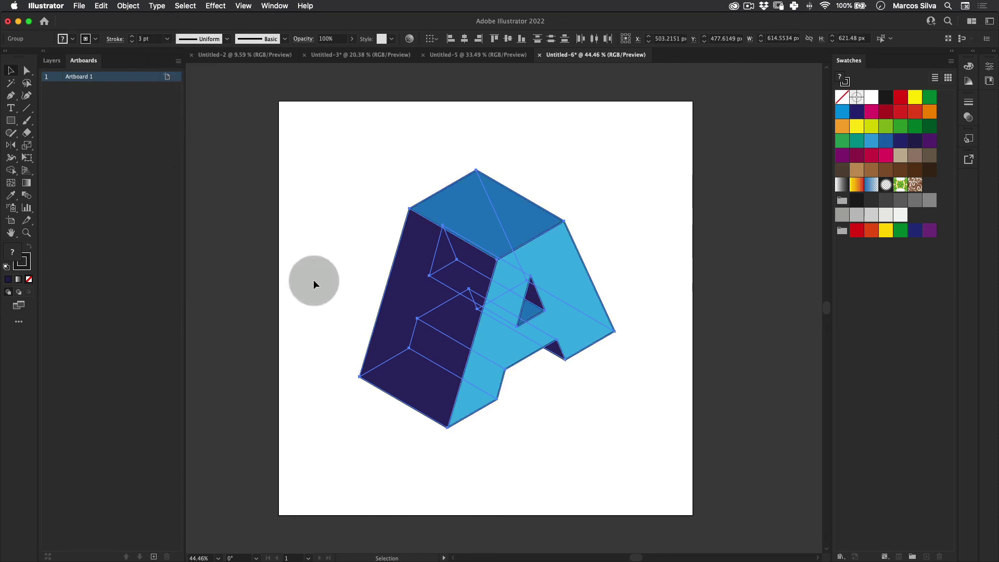
{"action": "left_click", "coordinate": [167, 39]}
{"action": "left_click", "coordinate": [185, 179]}
{"action": "left_click", "coordinate": [126, 201]}
Review the Stroke settings, then zoom in to frame the A and clear the selection
{"action": "left_click", "coordinate": [115, 39]}
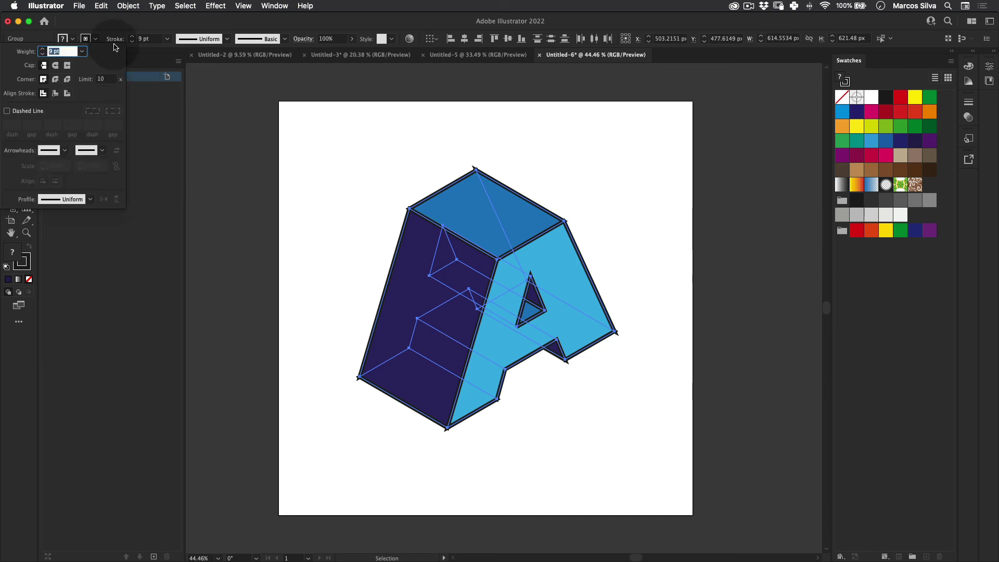
{"action": "left_click", "coordinate": [371, 260]}
{"action": "key", "text": "v"}
{"action": "key", "text": "z"}
{"action": "left_click", "coordinate": [573, 246], "text": "alt"}
{"action": "left_click_drag", "start_coordinate": [572, 247], "coordinate": [547, 239]}
{"action": "key", "text": "v"}
{"action": "left_click", "coordinate": [750, 263]}
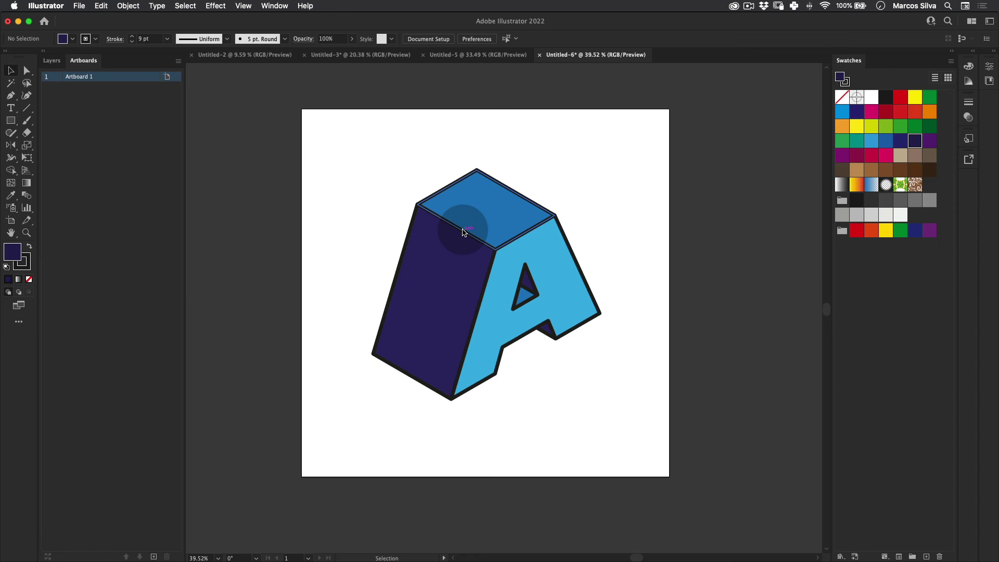
{"action": "key", "text": "v"}
{"action": "key", "text": "v"}
{"action": "scroll", "coordinate": [524, 248], "scroll_direction": "up", "scroll_amount": 2}
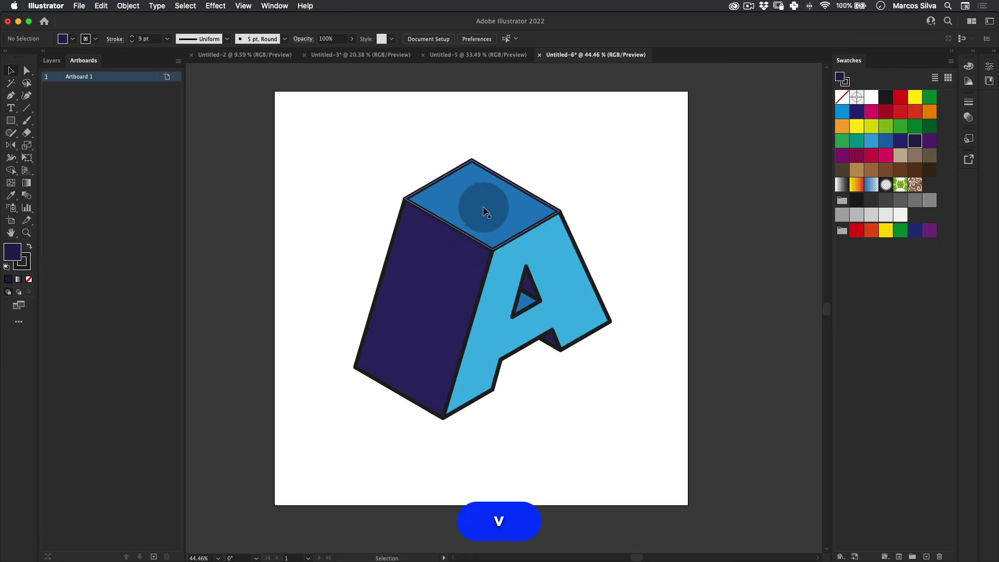
Apply the white-to-black gradient to the top face, then to the left side and front faces
{"action": "left_click", "coordinate": [475, 205]}
{"action": "left_click", "coordinate": [49, 259]}
{"action": "left_click", "coordinate": [18, 279]}
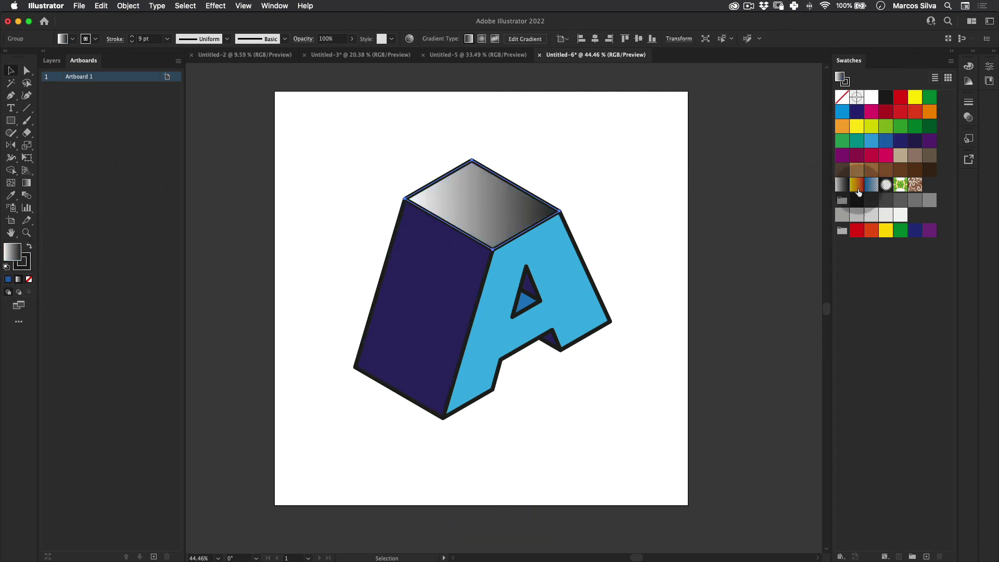
{"action": "key", "text": "v"}
{"action": "left_click", "coordinate": [544, 219]}
{"action": "left_click", "coordinate": [410, 281]}
{"action": "left_click", "coordinate": [531, 266], "text": "shift"}
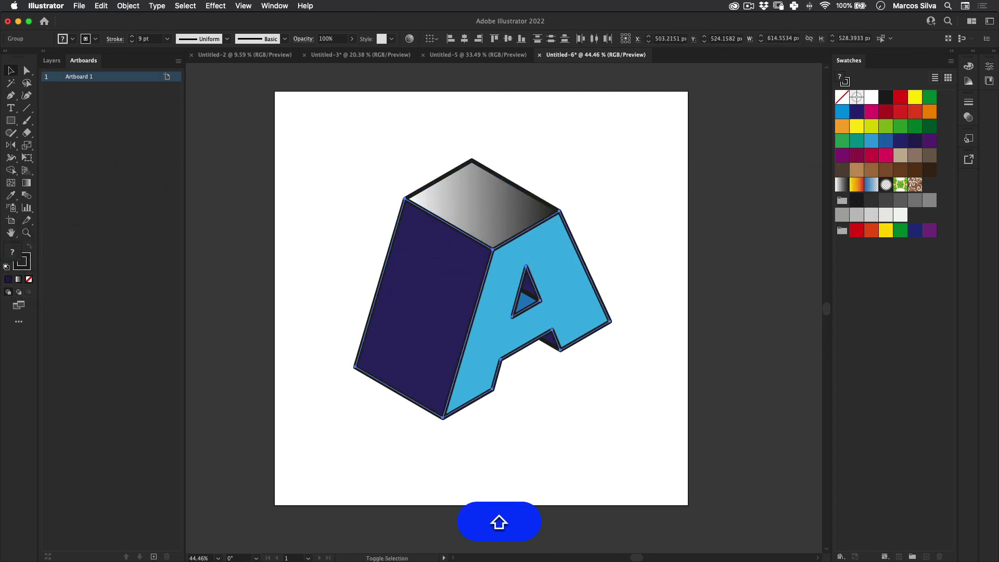
{"action": "left_click", "coordinate": [18, 281]}
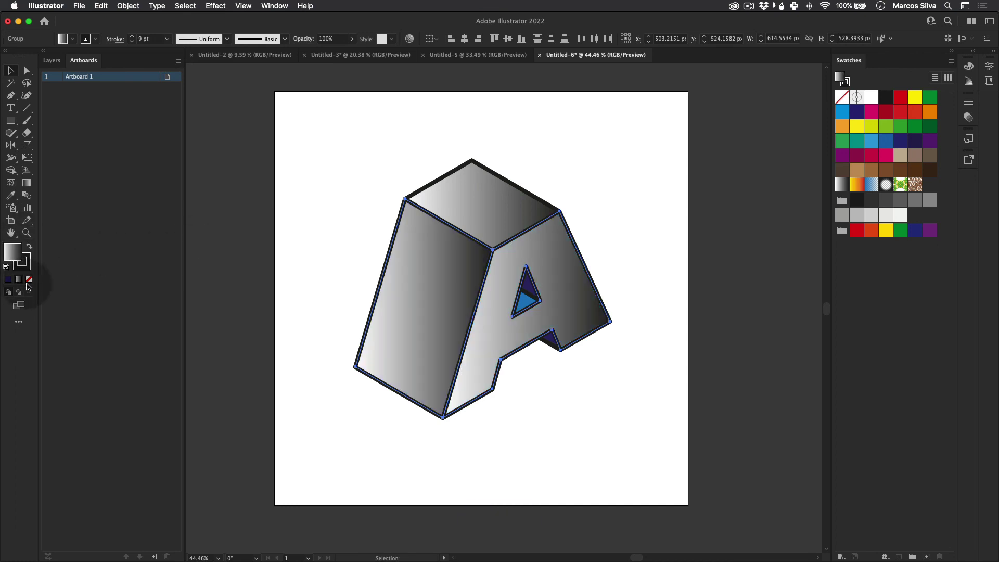
Deselect, then zoom and pan to recentre the gradient-filled A
{"action": "key", "text": "v"}
{"action": "left_click", "coordinate": [285, 289]}
{"action": "key", "text": "z"}
{"action": "left_click", "coordinate": [560, 236], "text": "alt"}
{"action": "left_click", "coordinate": [558, 238]}
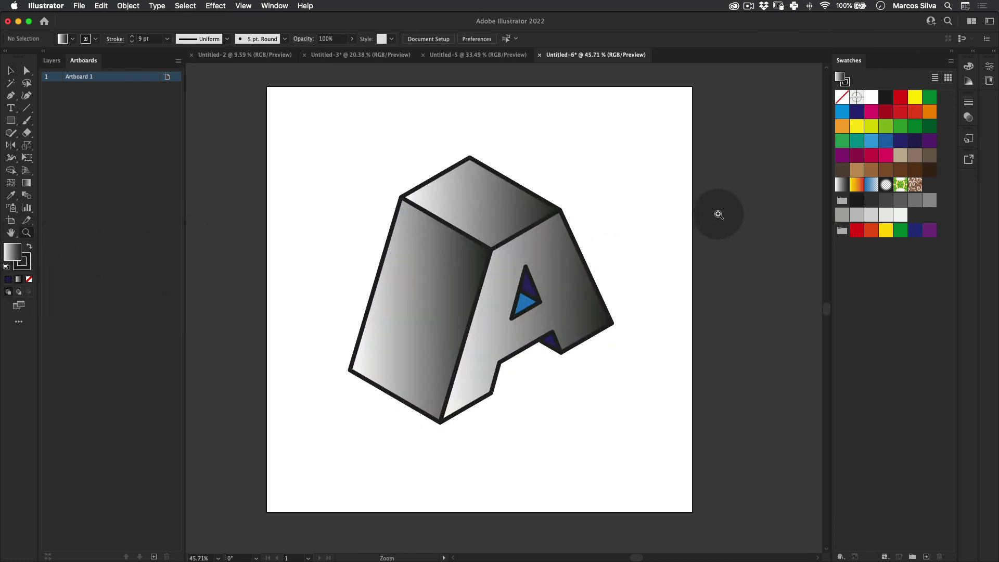
{"action": "key", "text": "z"}
{"action": "key", "text": "space"}
{"action": "left_click_drag", "start_coordinate": [446, 264], "coordinate": [488, 253]}
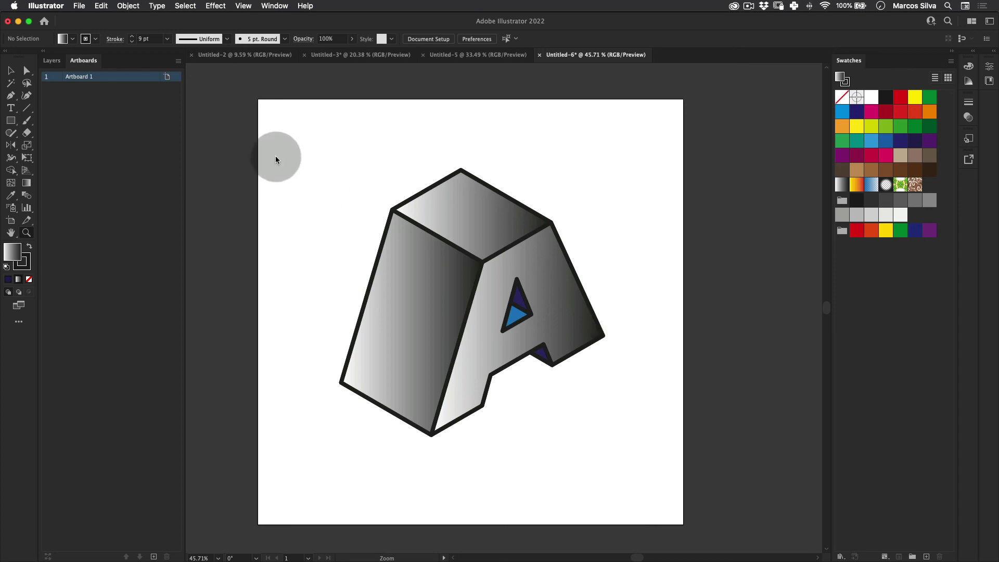
Undo the gradient fills to restore the navy, blue and light blue faces, then deselect
{"action": "key", "text": "super+z"}
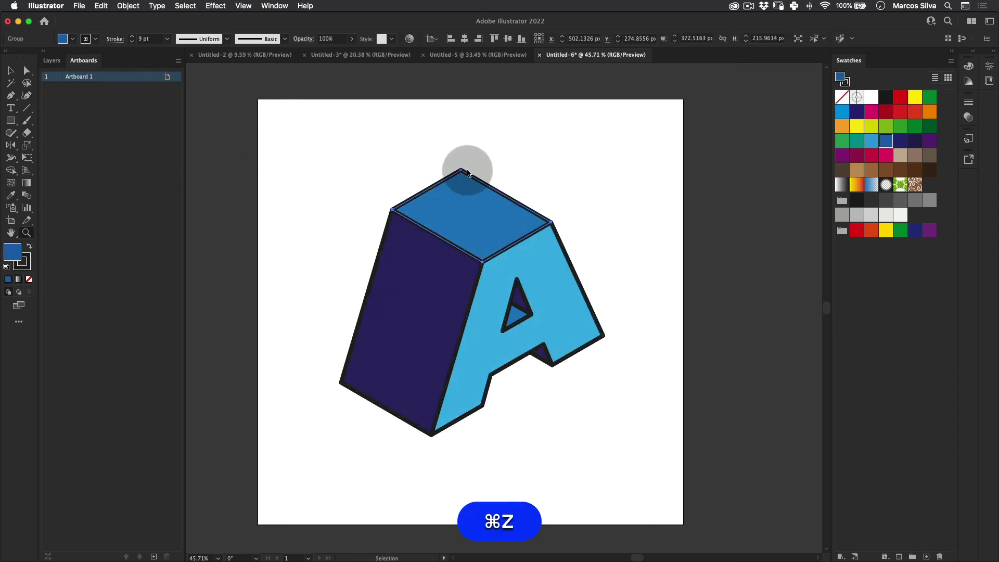
{"action": "key", "text": "super+v"}
{"action": "left_click_drag", "start_coordinate": [636, 137], "coordinate": [234, 473]}
{"action": "left_click", "coordinate": [217, 504]}
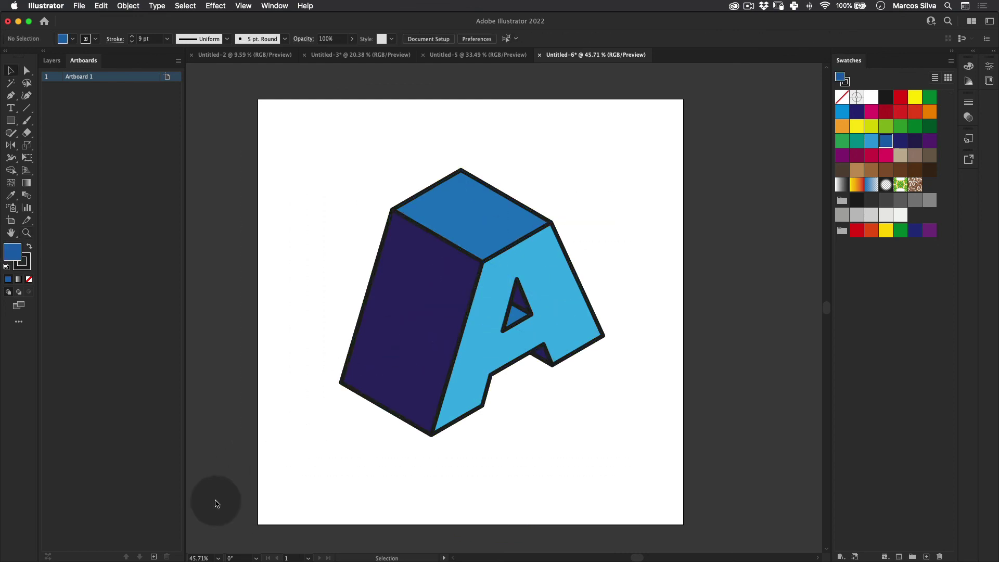